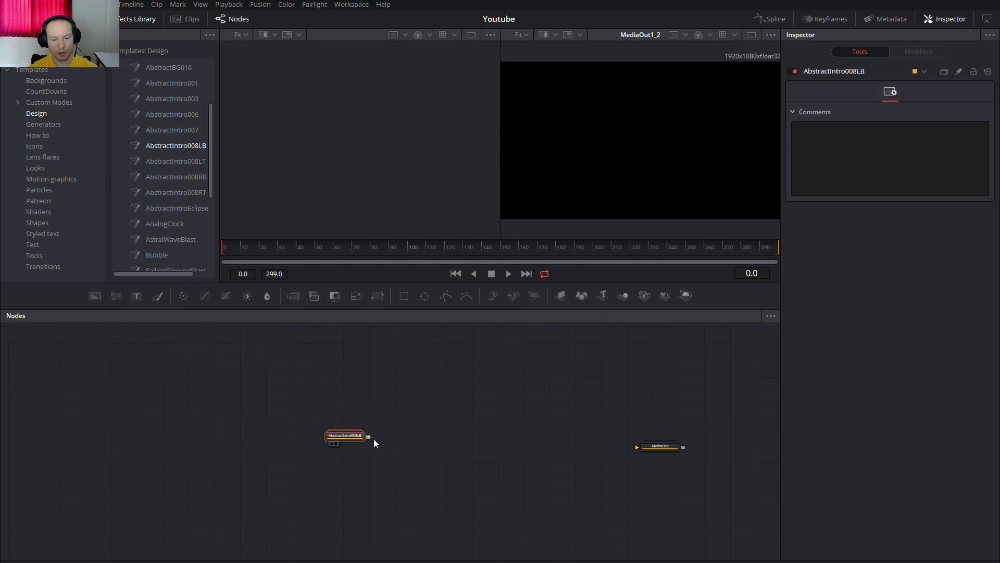
Connect the AbstractIntro008LB node to MediaOut and enlarge the output preview to one wide viewer.
left_click(662, 446)
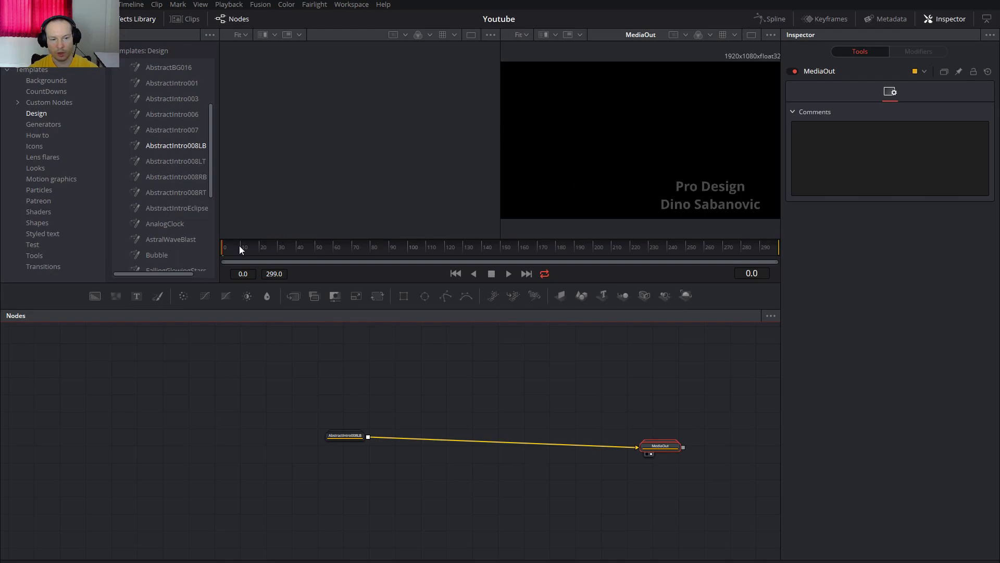
left_click(130, 22)
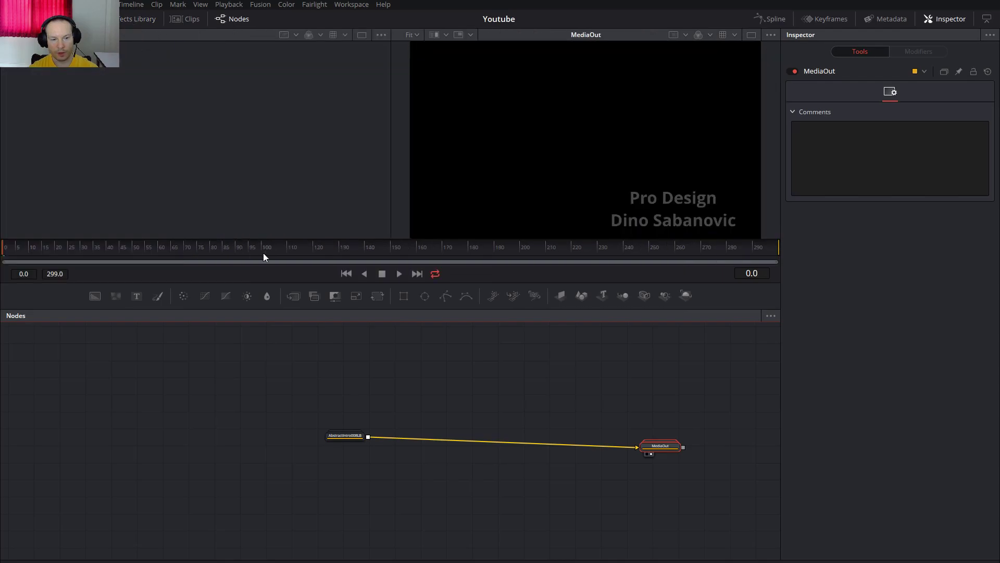
left_click(750, 35)
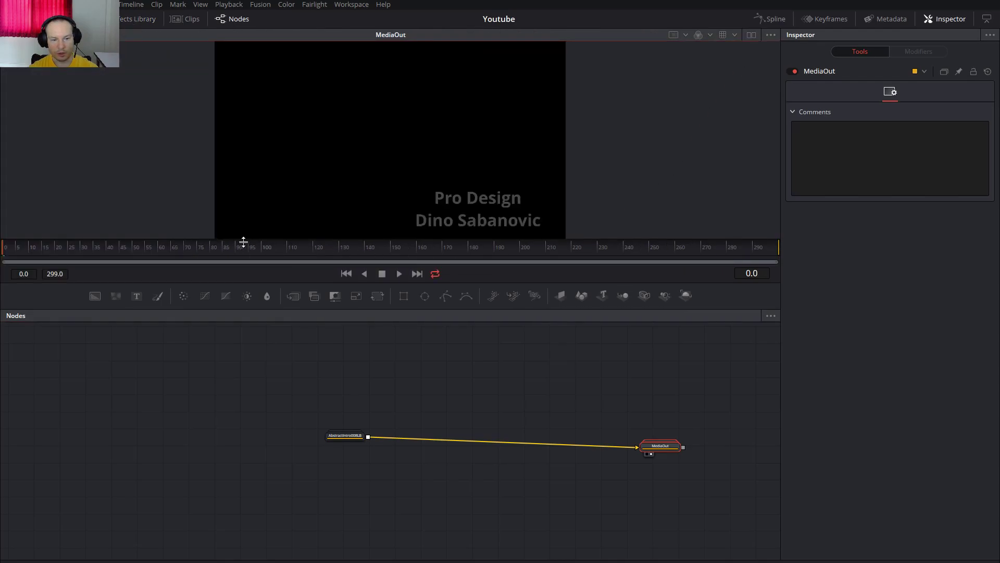
Play the particle intro in the viewer and check how it looks at frame 168.
left_click(222, 252)
key("space")
left_click(438, 249)
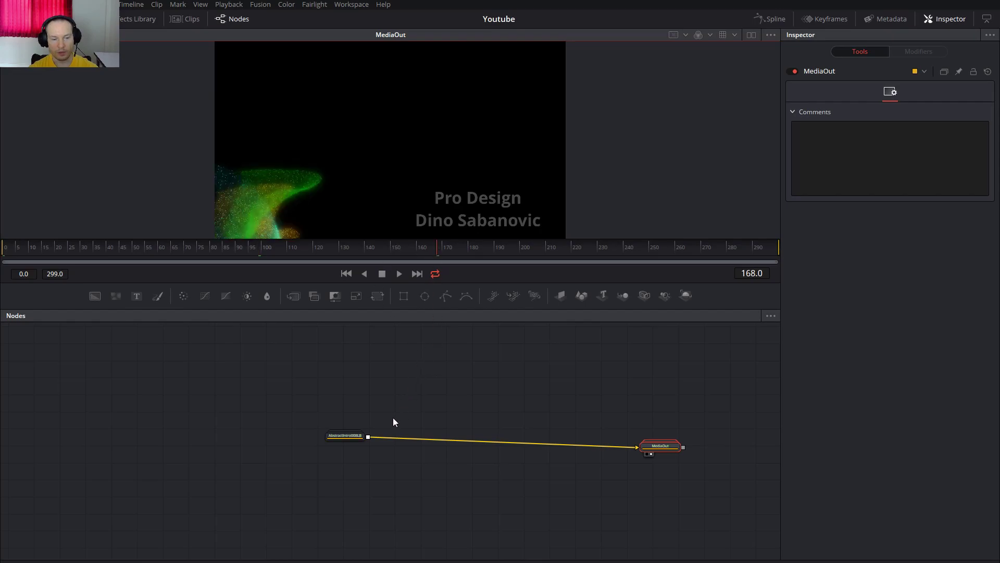
Ungroup the AbstractIntro008LB node and place MediaOut at the end of the chain, after Merge2.
right_click(352, 436)
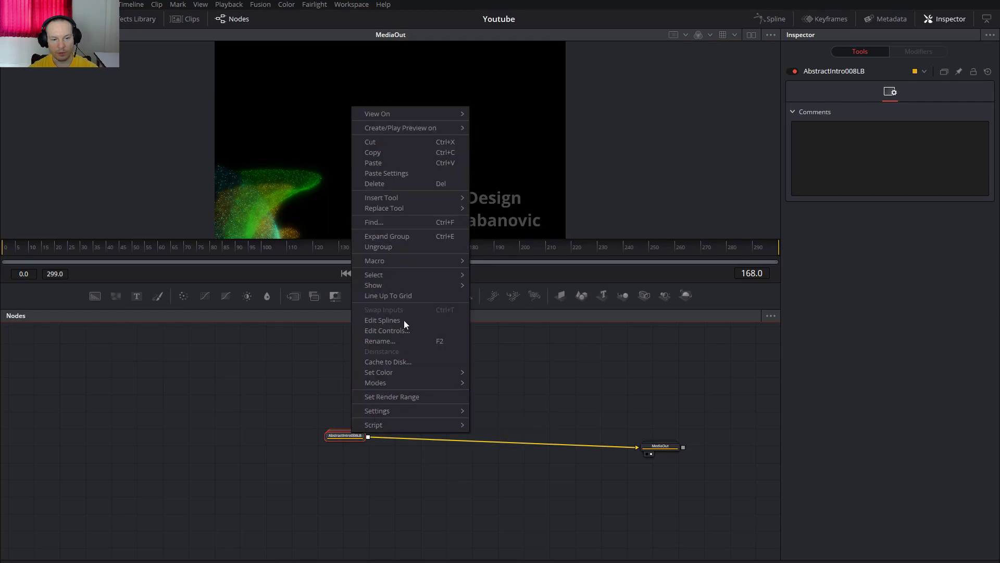
left_click(390, 248)
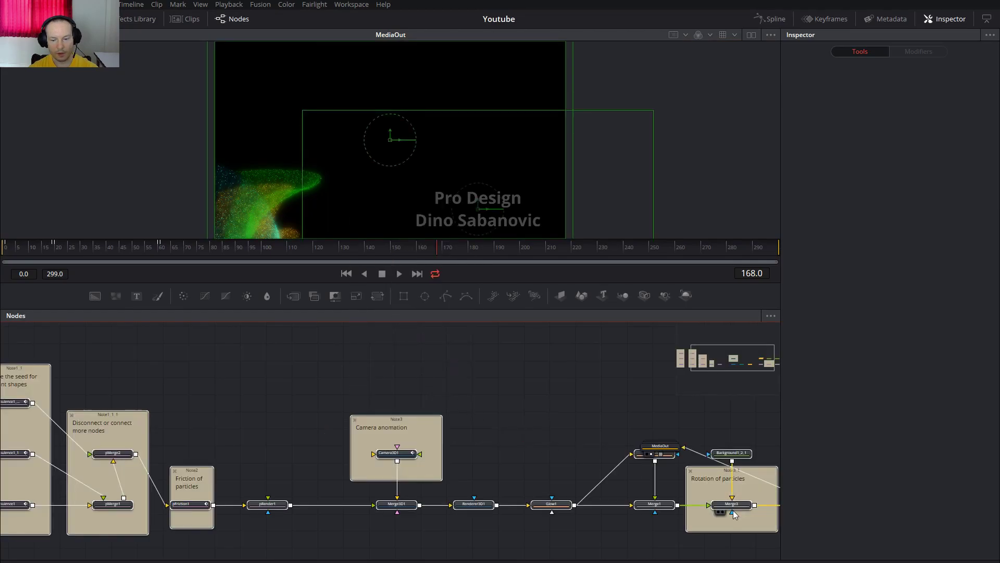
left_click_drag(704, 500, 485, 447)
left_click(527, 500)
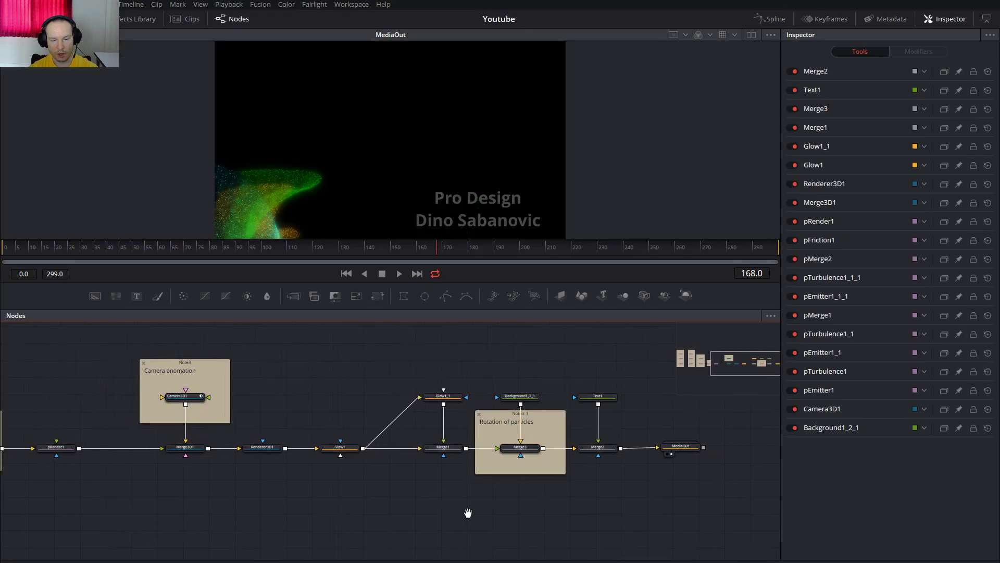
Review the three particle emitter nodes and inspect the keyframed particle number of pEmitter1_1_1 at frame 0.
left_click_drag(461, 511, 553, 507)
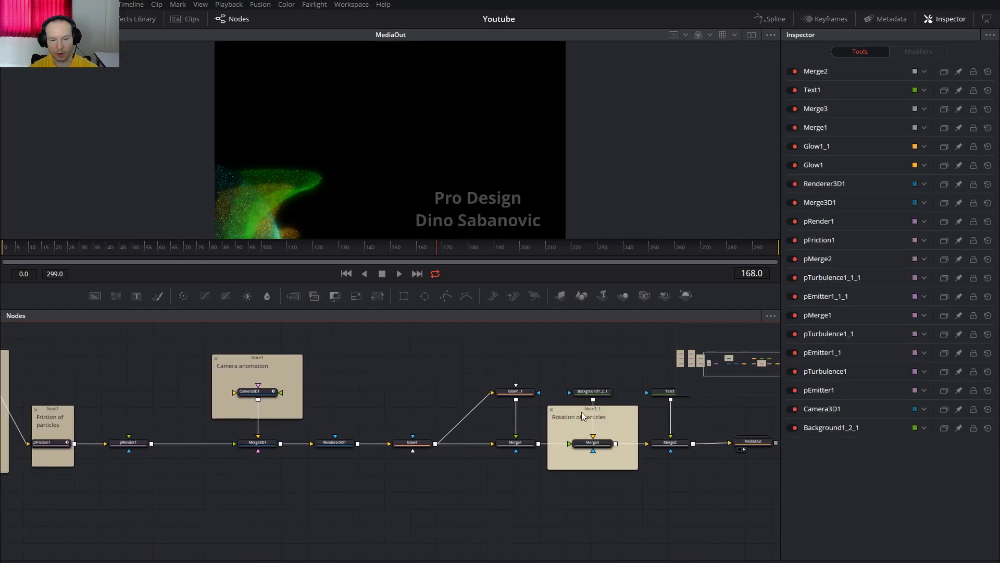
left_click_drag(242, 446, 351, 475)
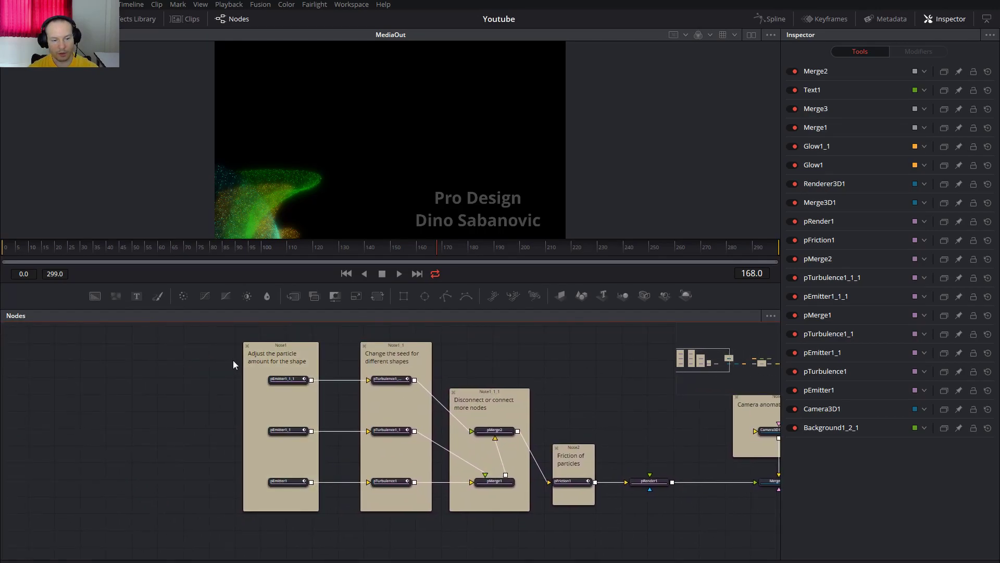
left_click_drag(192, 340, 321, 527)
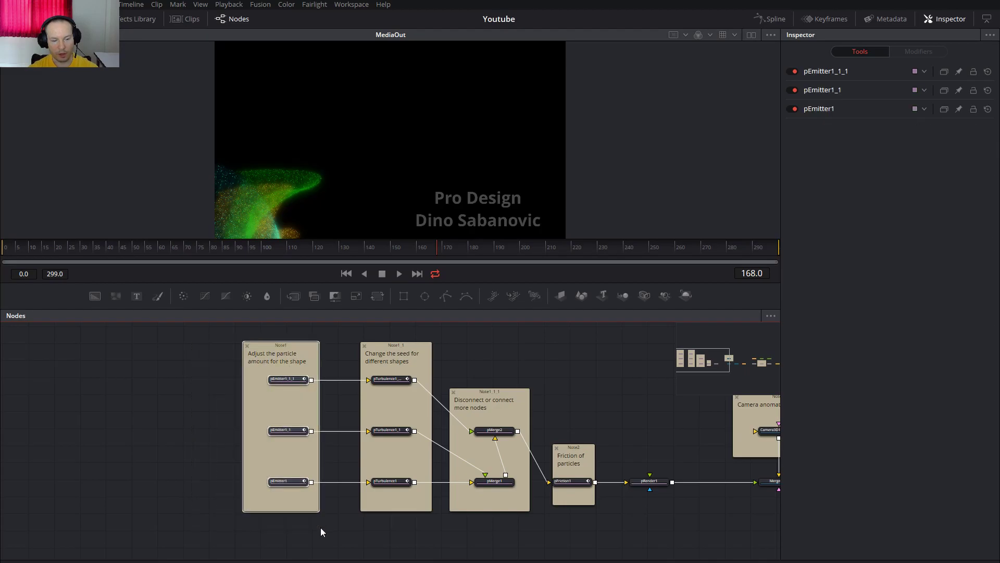
left_click(285, 381)
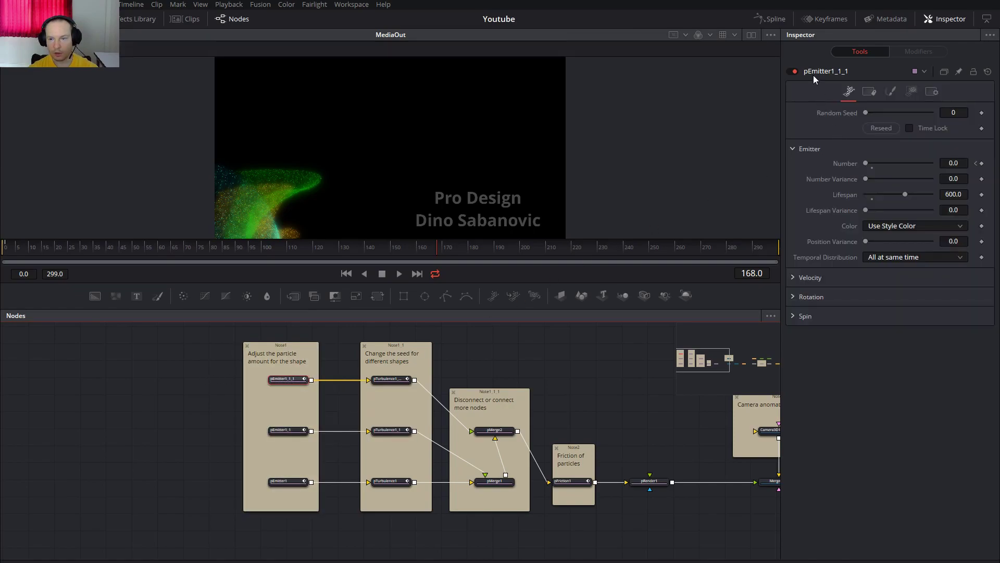
key("[")
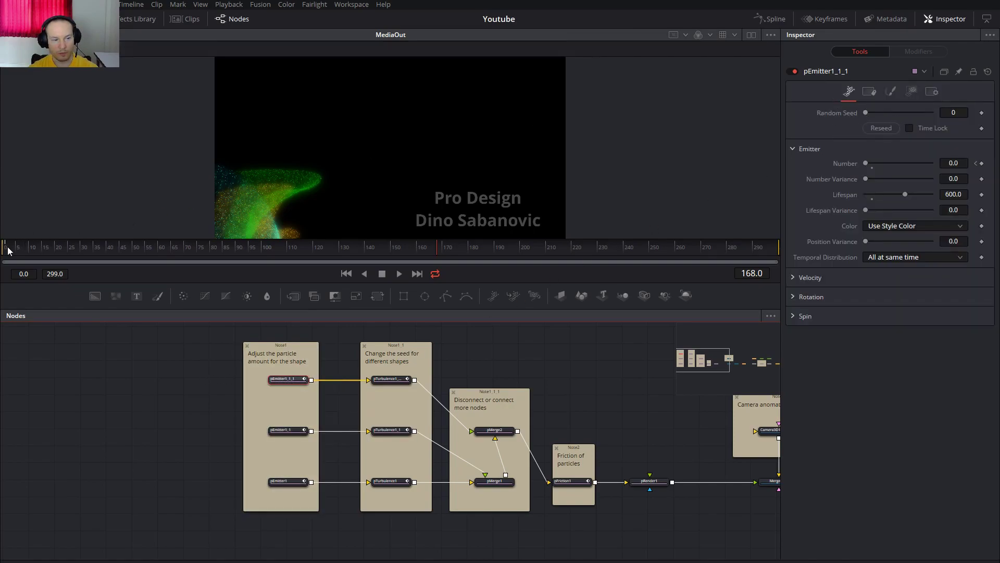
key("Left")
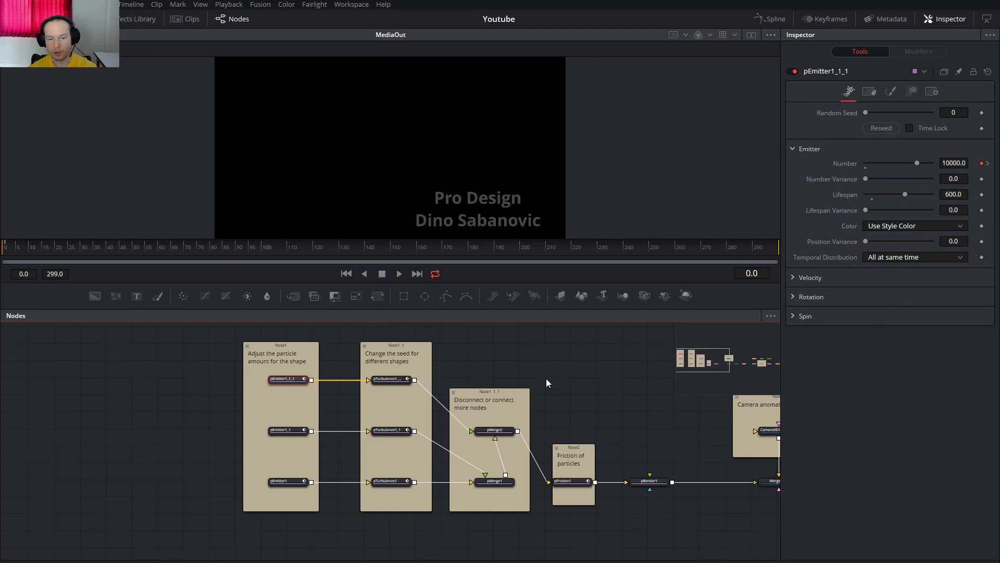
Inspect the random seed and keyframed strength settings of pTurbulence1_1_1 at frame 19.
left_click(607, 391)
left_click_drag(613, 399, 556, 393)
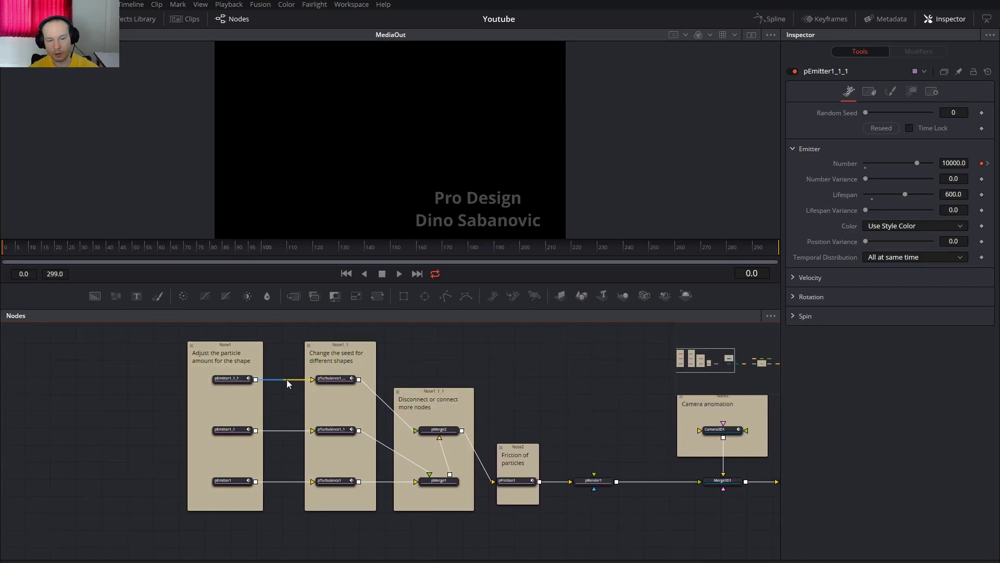
left_click(340, 380)
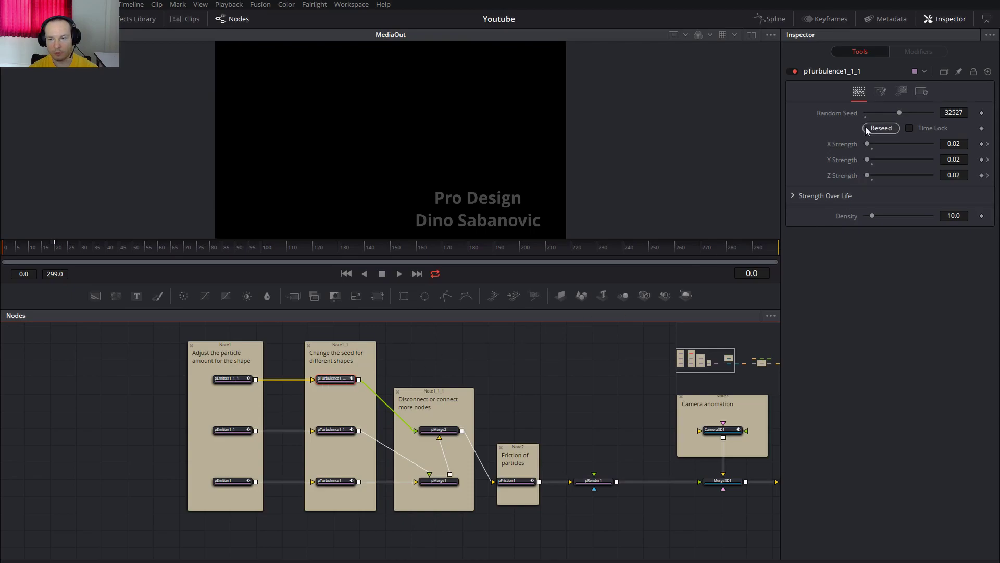
left_click(52, 247)
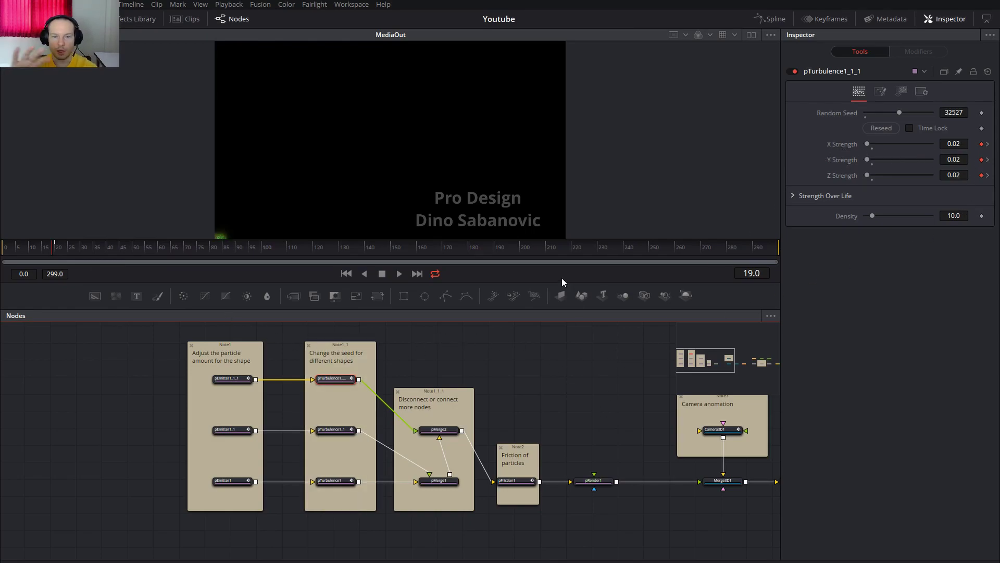
Inspect the velocity friction settings of the pFriction1 node.
left_click(574, 389)
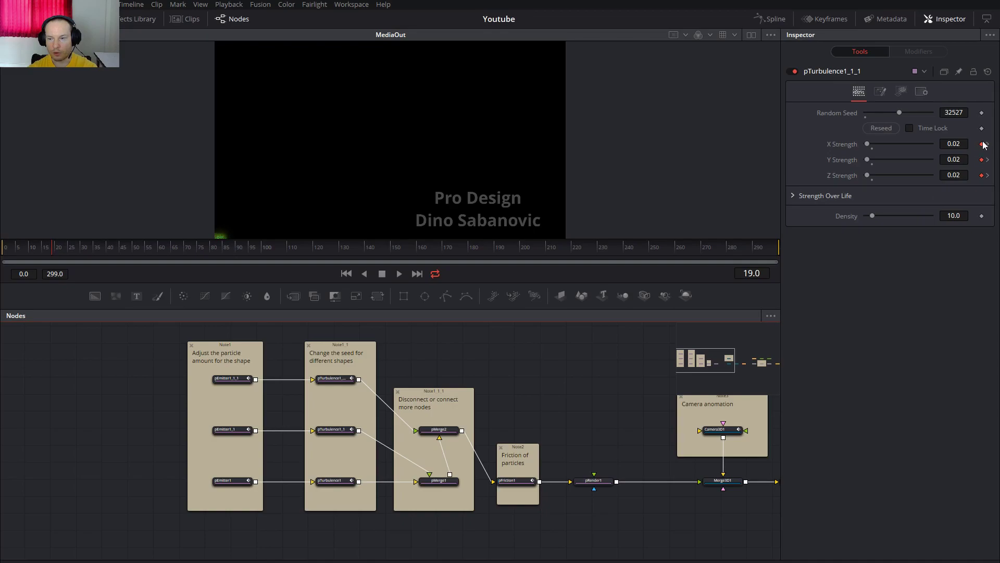
left_click_drag(567, 383, 469, 400)
left_click(409, 480)
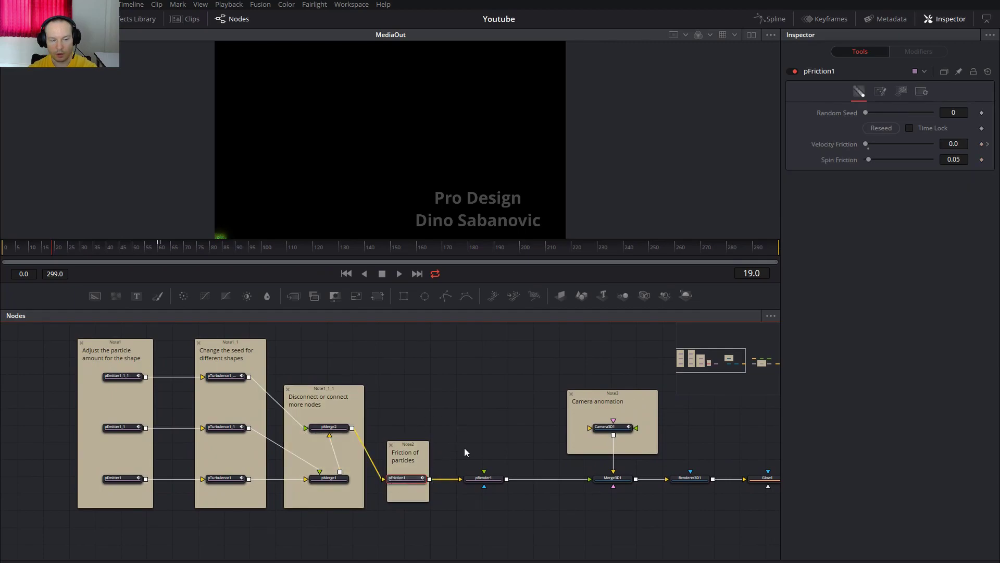
Inspect the keyframed translation values in the transform settings of the Camera3D1 node.
left_click_drag(461, 450, 418, 412)
scroll(382, 411, "right", 4)
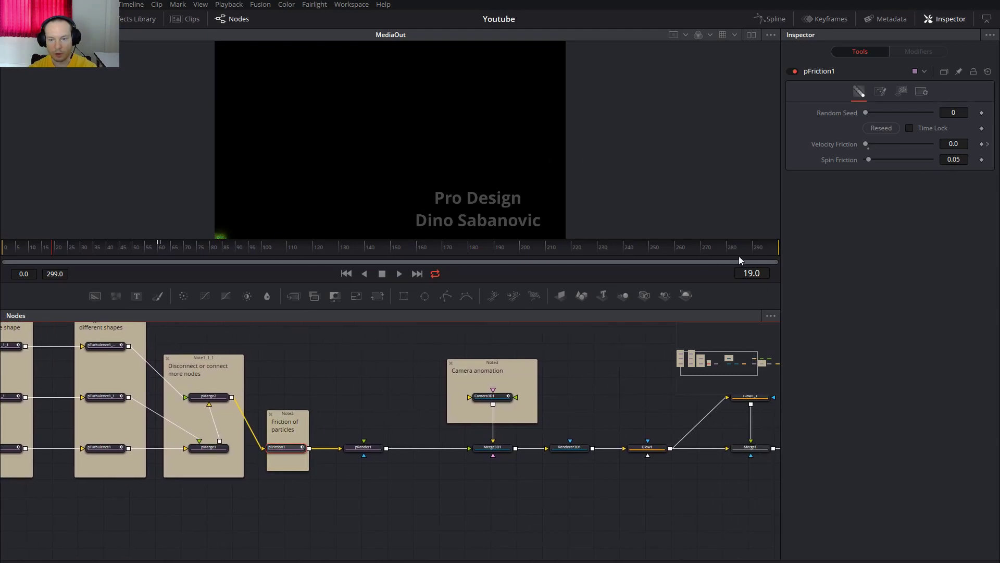
left_click(356, 386)
left_click_drag(371, 379, 292, 398)
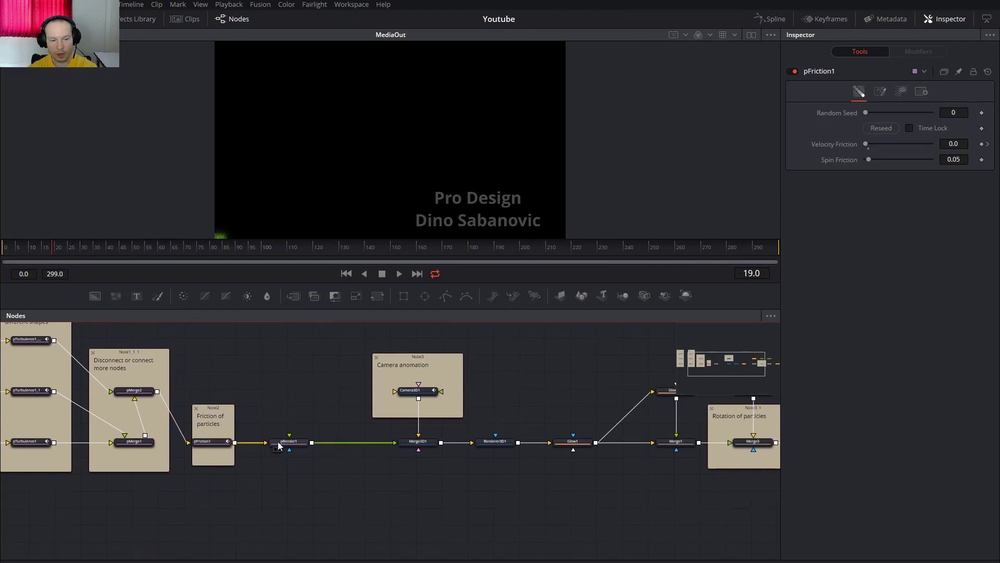
left_click_drag(366, 444, 267, 433)
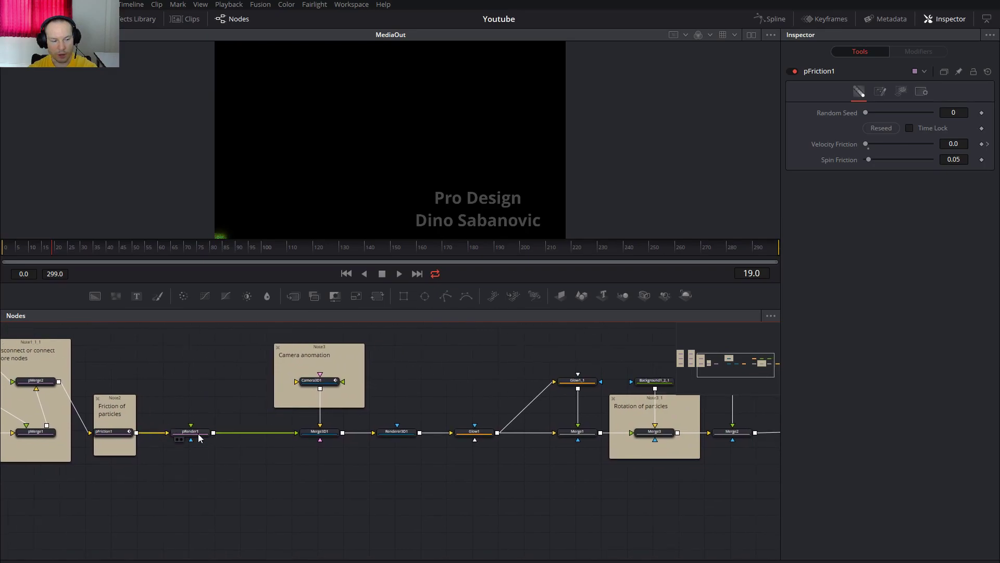
left_click(323, 383)
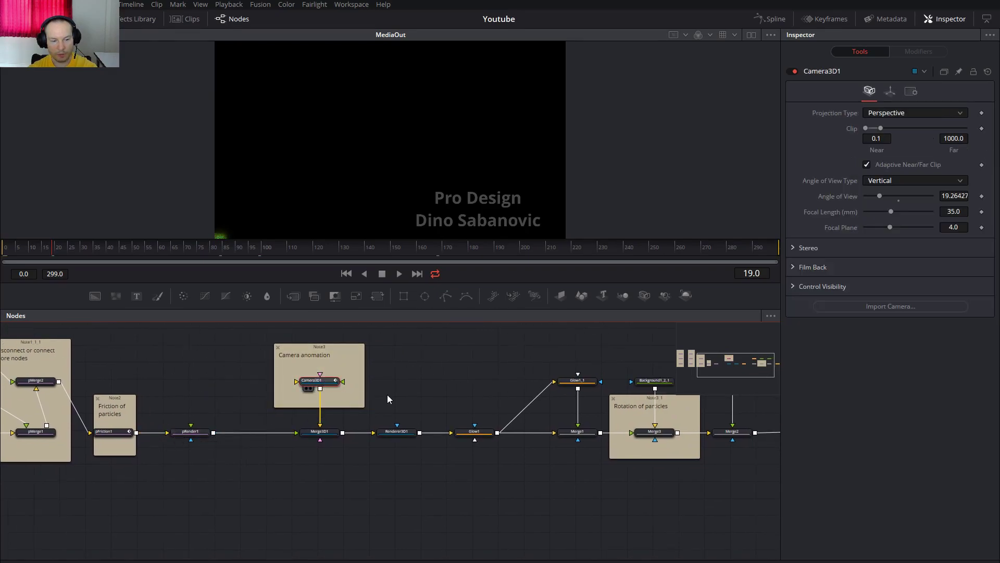
left_click(891, 93)
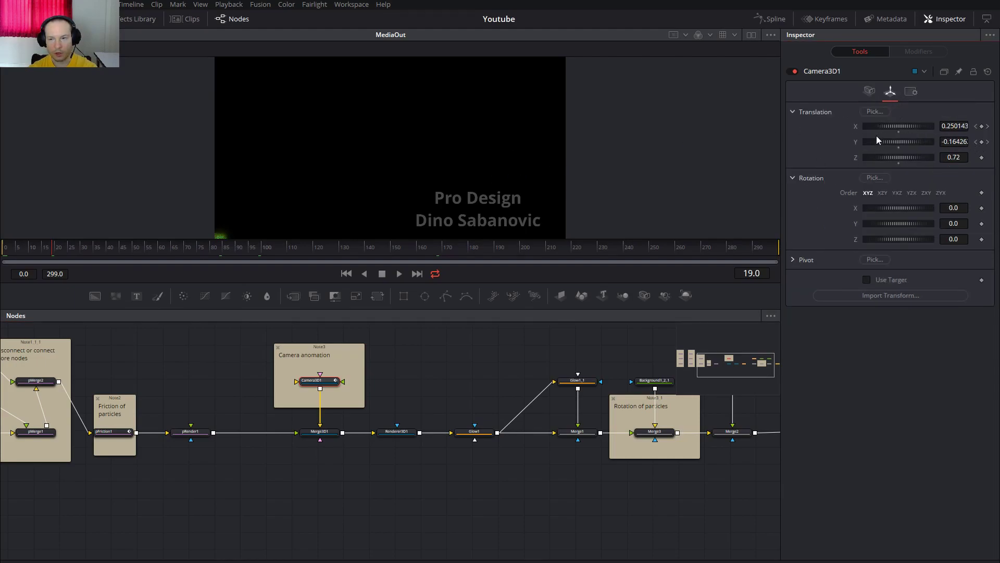
left_click_drag(466, 365, 353, 370)
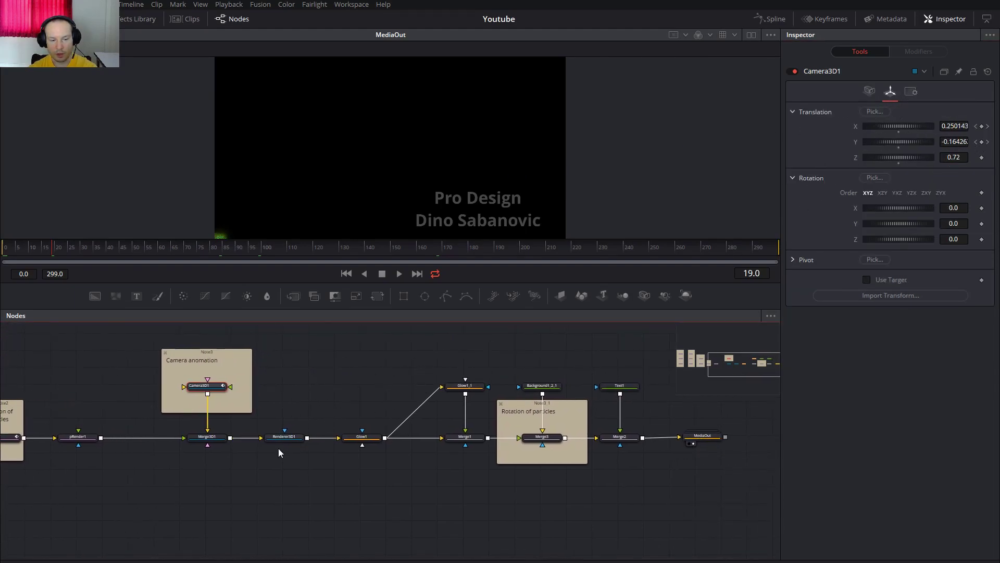
Review the settings of the Renderer3D1, Merge3 and Text1 nodes in the second half of the chain.
left_click(284, 437)
left_click_drag(361, 448, 277, 473)
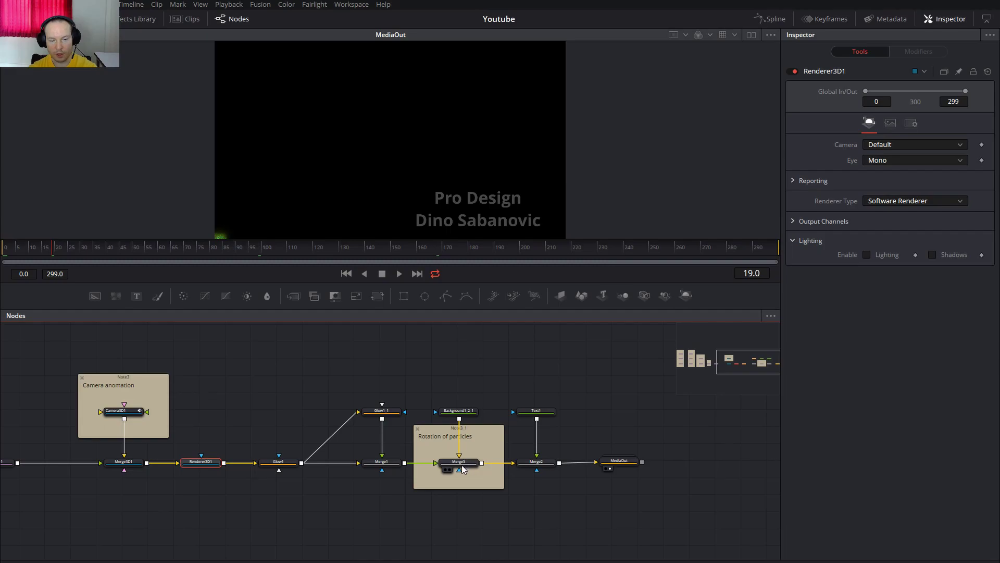
left_click(464, 465)
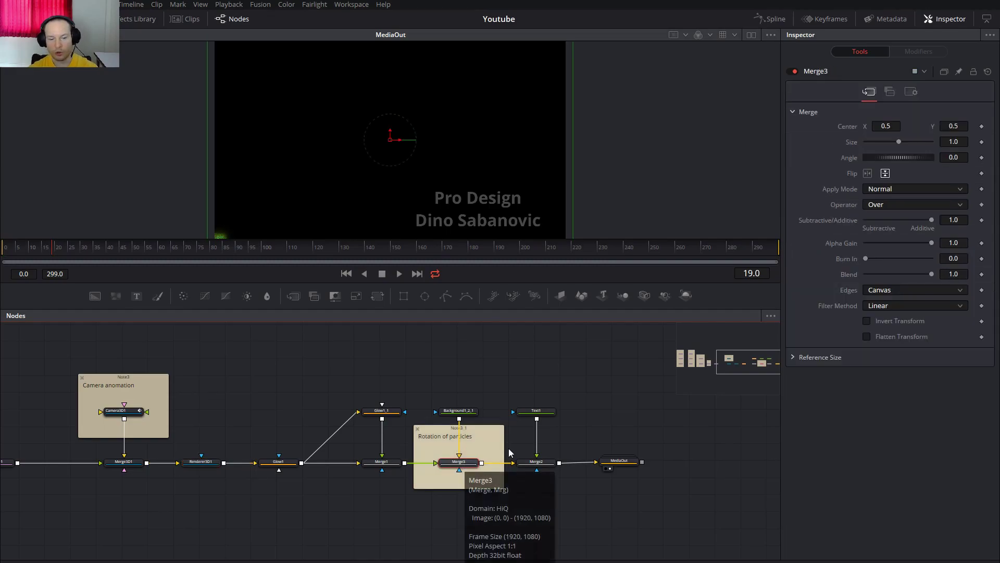
left_click_drag(573, 502, 530, 490)
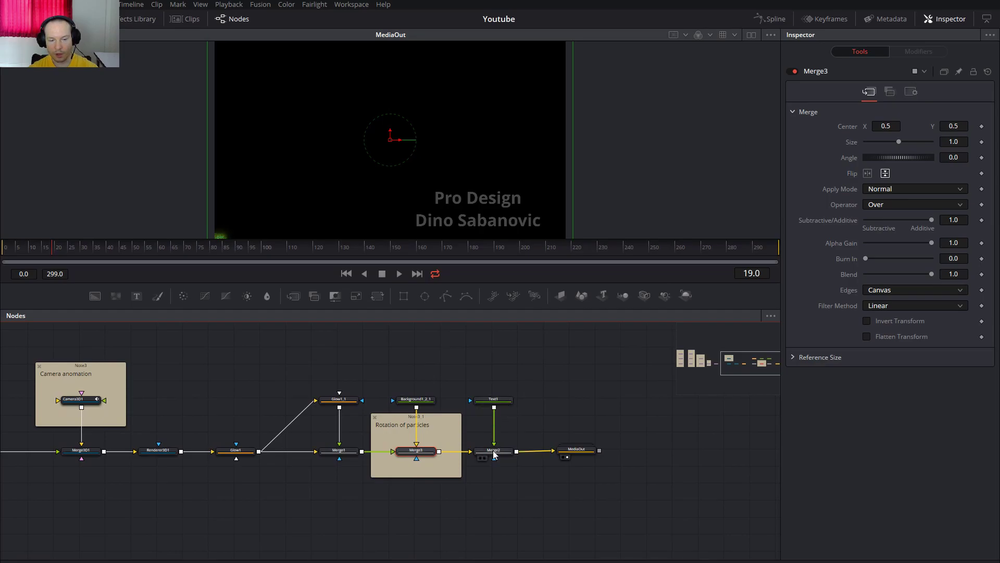
left_click(498, 402)
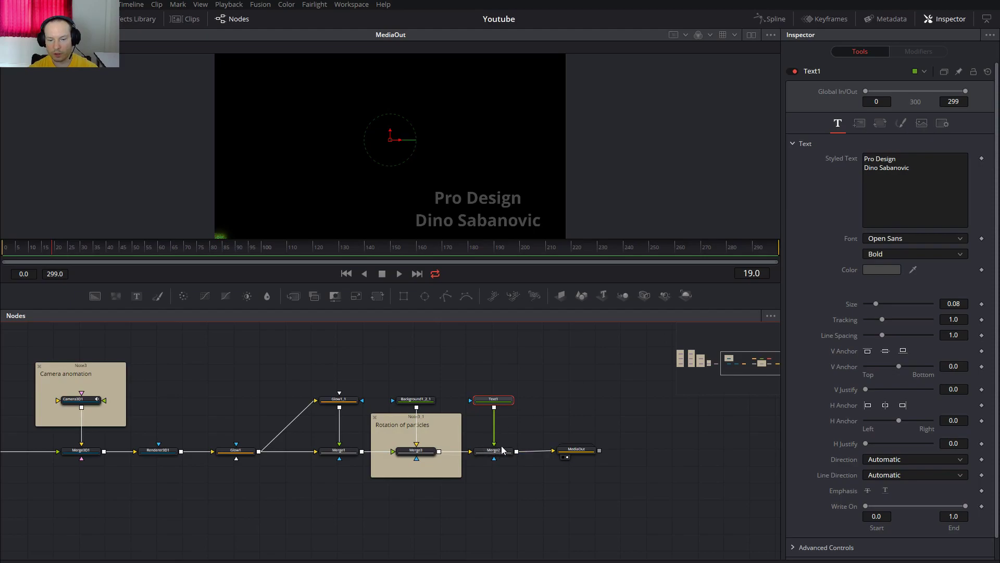
Line up all nodes in the composition to the grid.
left_click(573, 451)
right_click(571, 373)
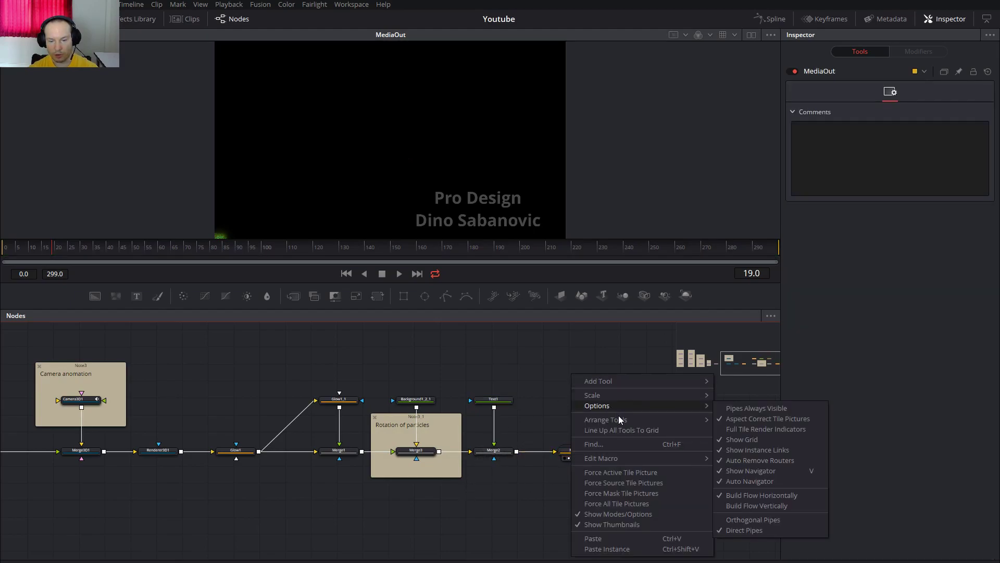
left_click(743, 420)
right_click(595, 378)
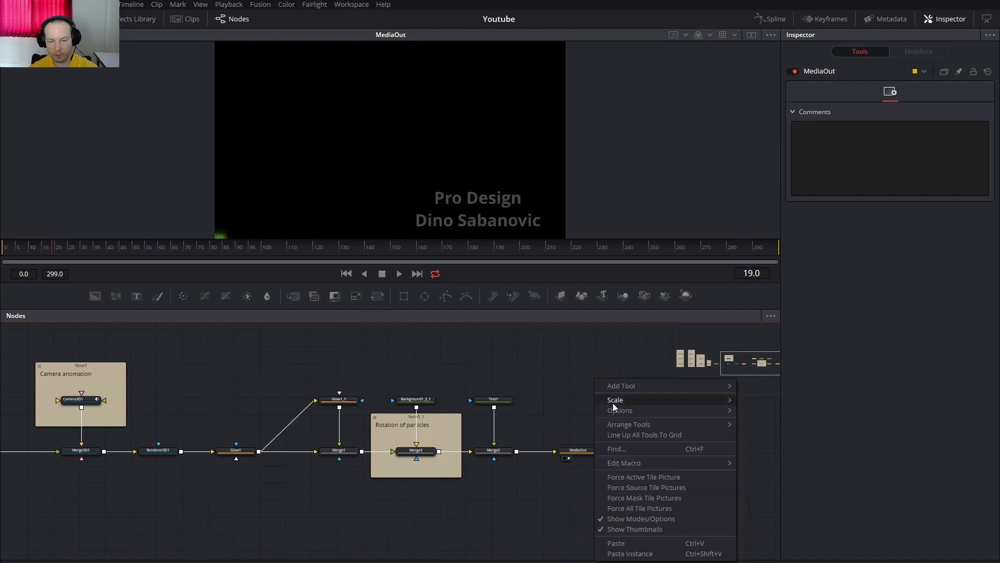
left_click(634, 434)
Return to the particle nodes at the start of the chain and preview the animation at frame 199.
left_click_drag(326, 499, 519, 479)
left_click_drag(294, 505, 563, 496)
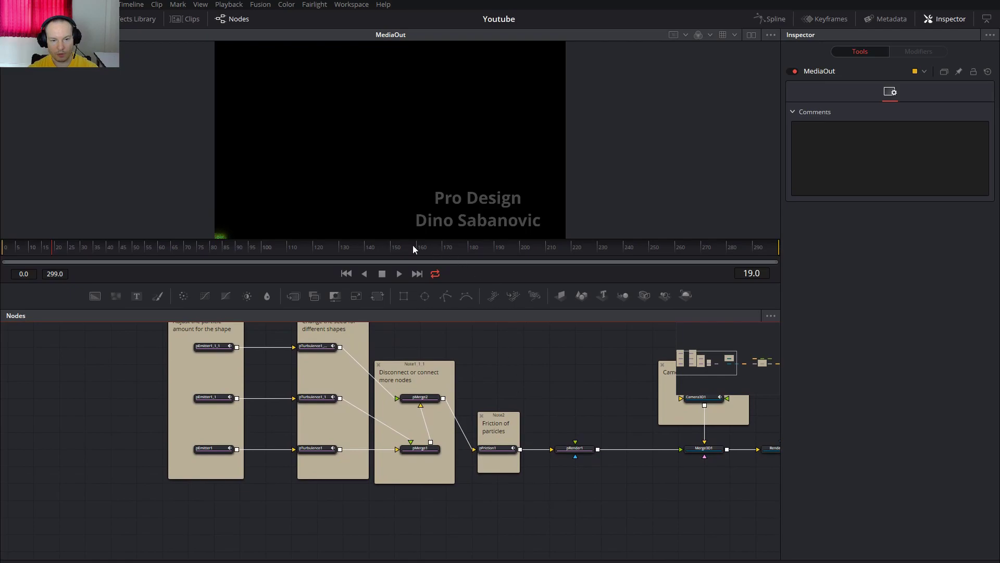
left_click(518, 250)
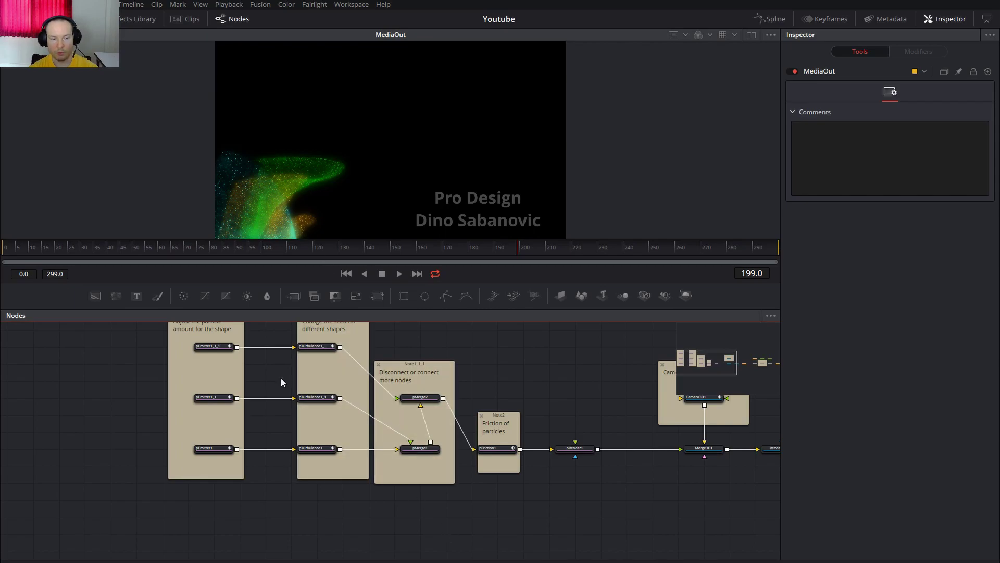
Disconnect pTurbulence1_1_1 and pTurbulence1_1 from the particle merges at frame 282 and open the settings of pTurbulence1.
double_click(388, 400)
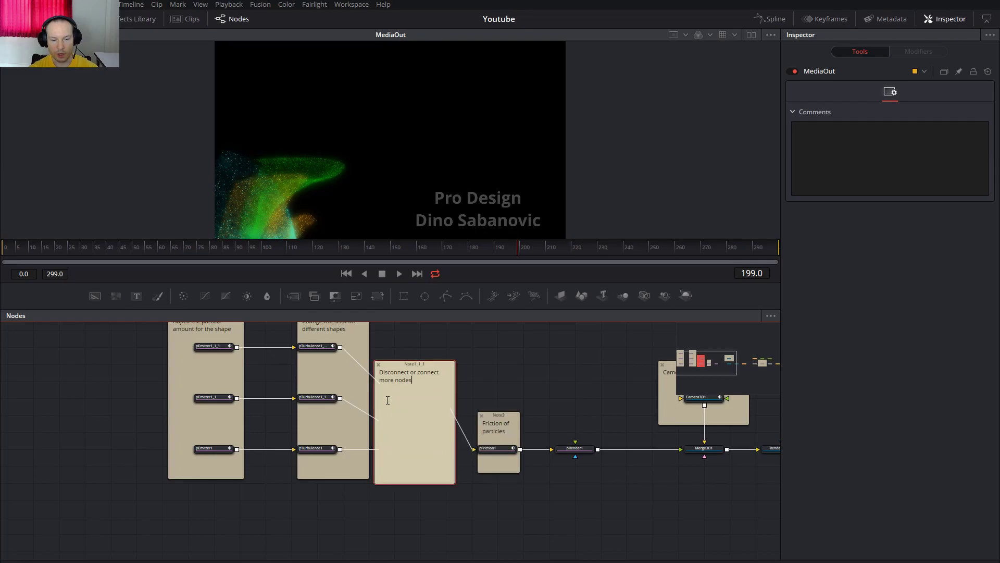
key("ctrl+z")
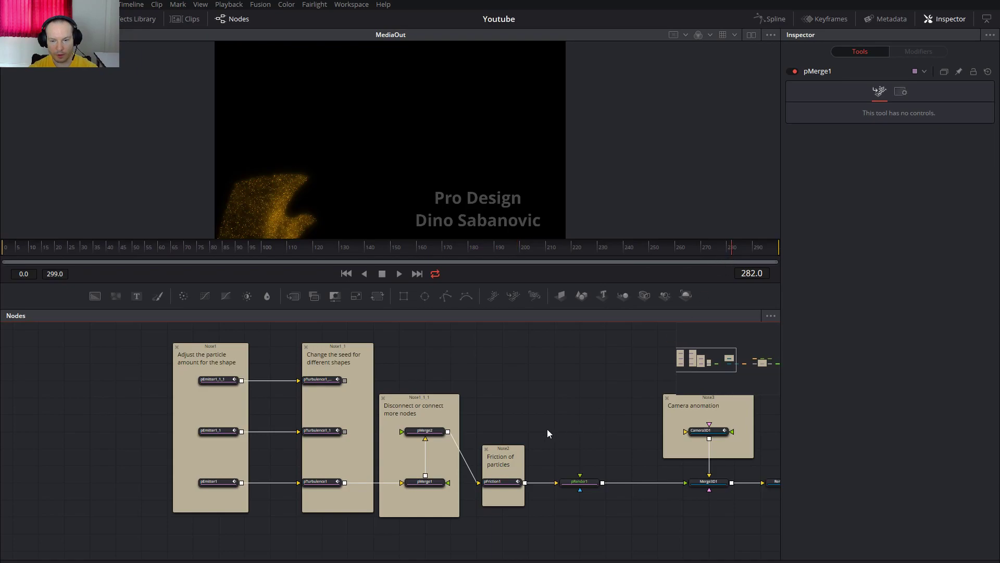
left_click(324, 483)
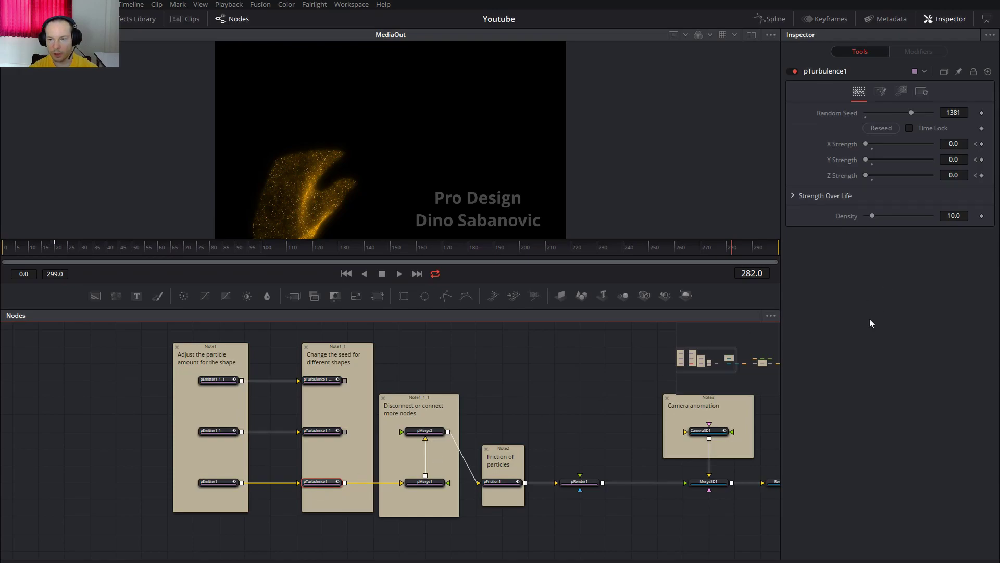
Reseed pTurbulence1 twice to try different particle shapes.
left_click(886, 129)
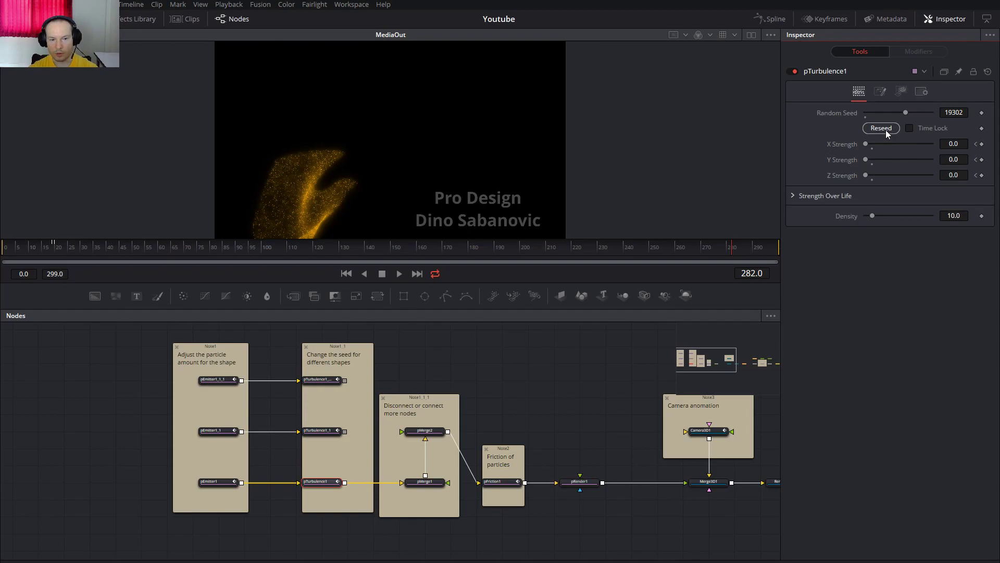
left_click(886, 129)
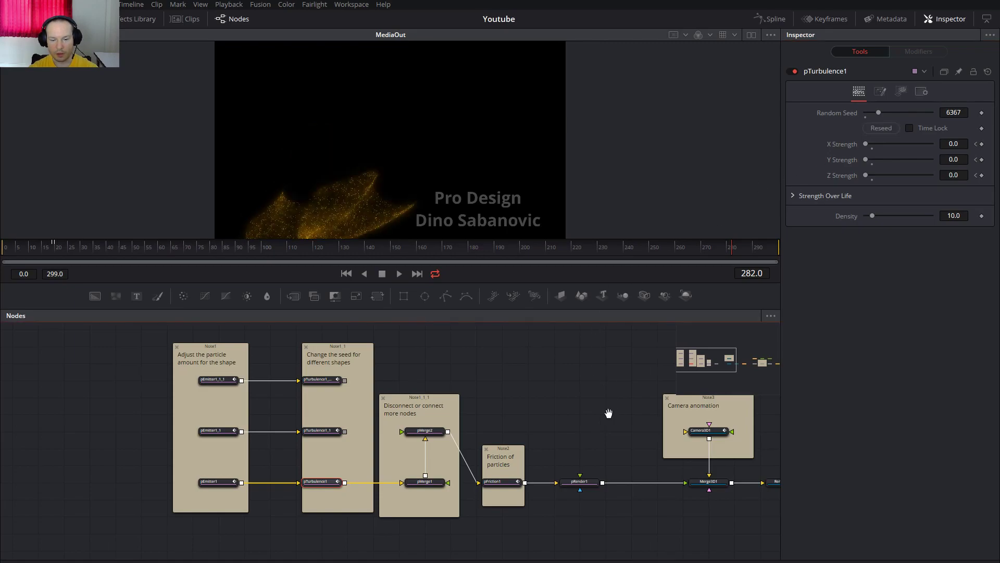
Inspect the animated translation settings of Camera3D1 under the camera animation note.
left_click_drag(614, 413, 315, 400)
left_click_drag(429, 539, 371, 549)
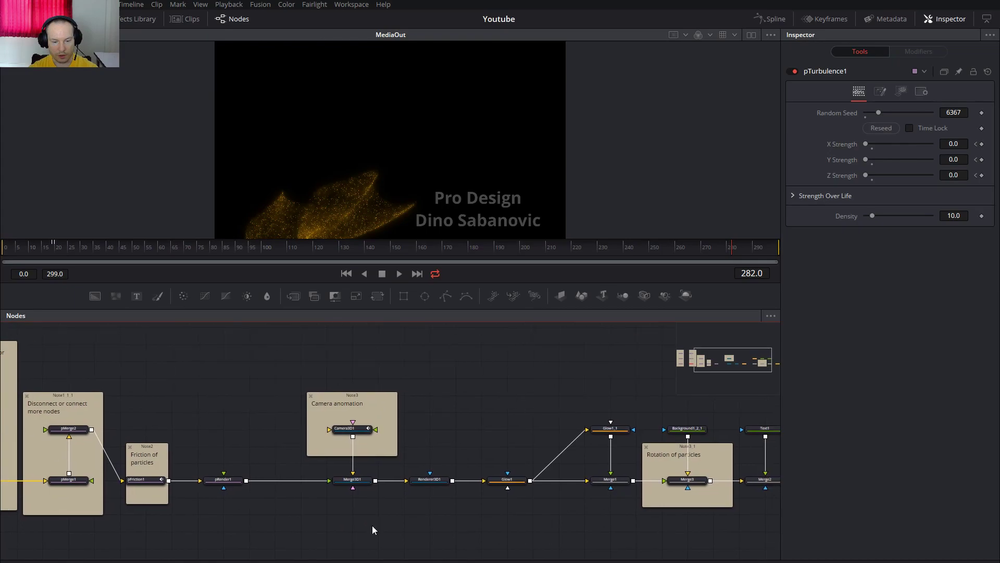
left_click(354, 428)
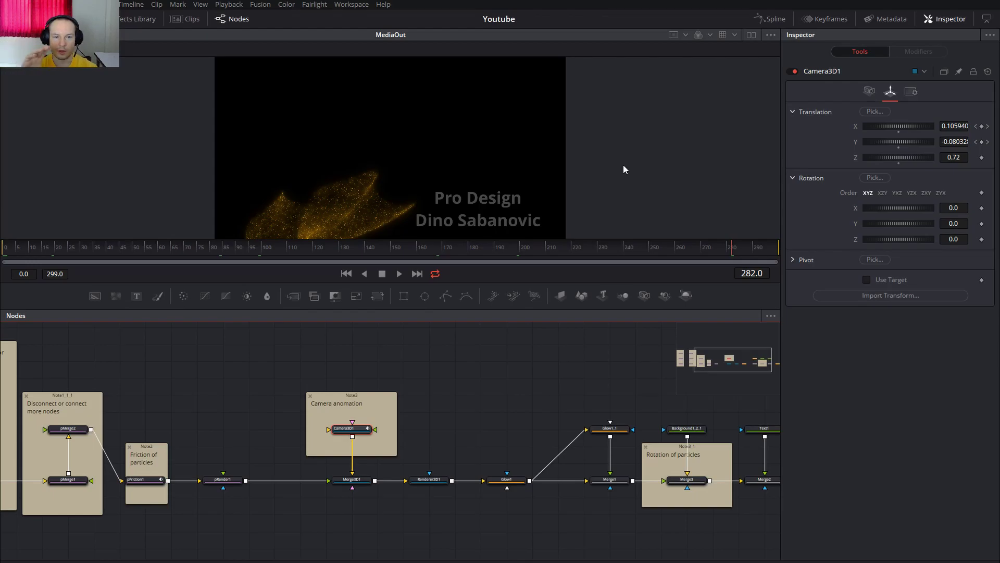
Try different flip combinations on Merge3, finishing with both horizontal and vertical flip enabled.
left_click_drag(506, 398, 264, 386)
left_click_drag(372, 521, 137, 358)
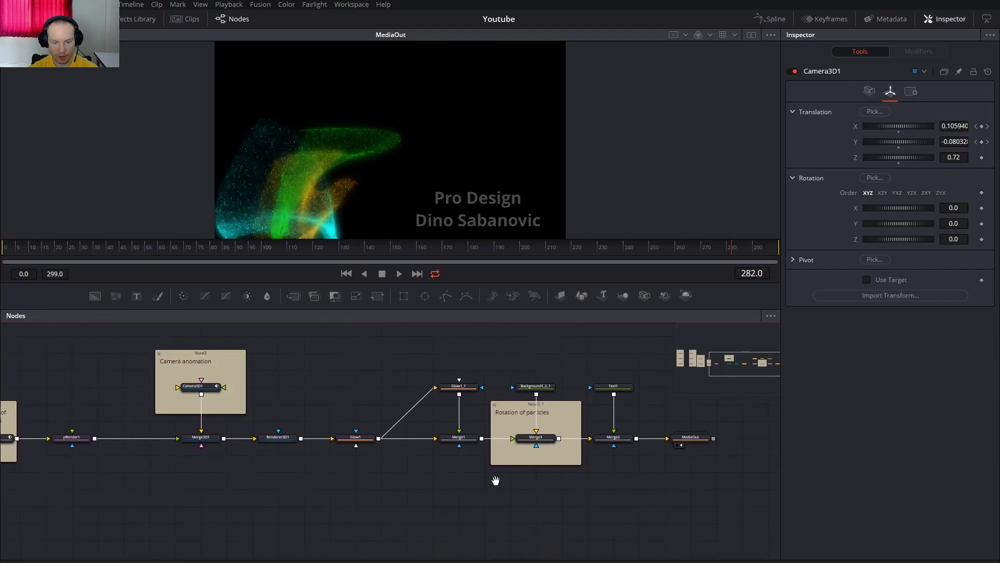
left_click_drag(495, 476, 357, 462)
scroll(393, 419, "up", 4)
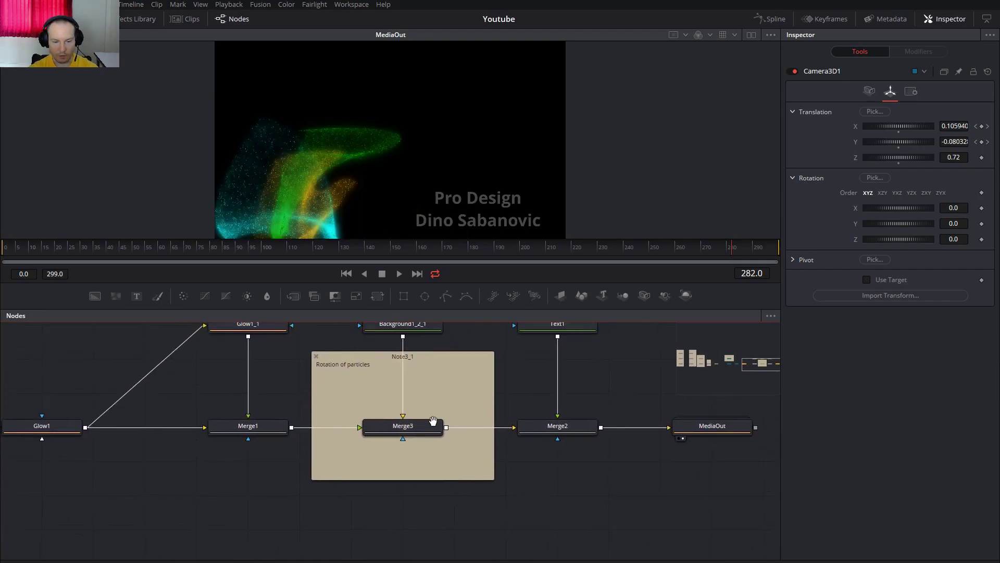
left_click(396, 421)
scroll(636, 348, "up", 1)
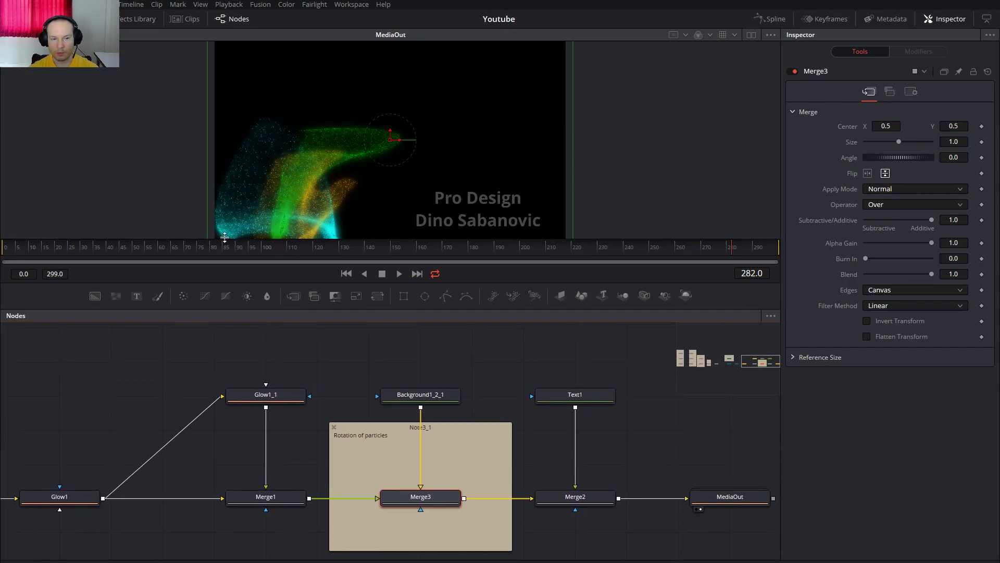
left_click(886, 174)
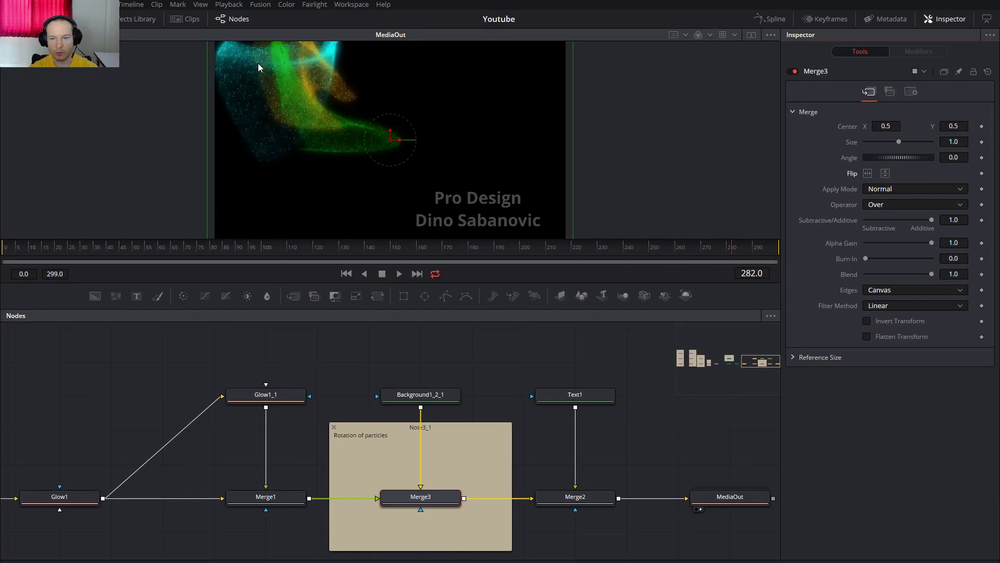
left_click(867, 173)
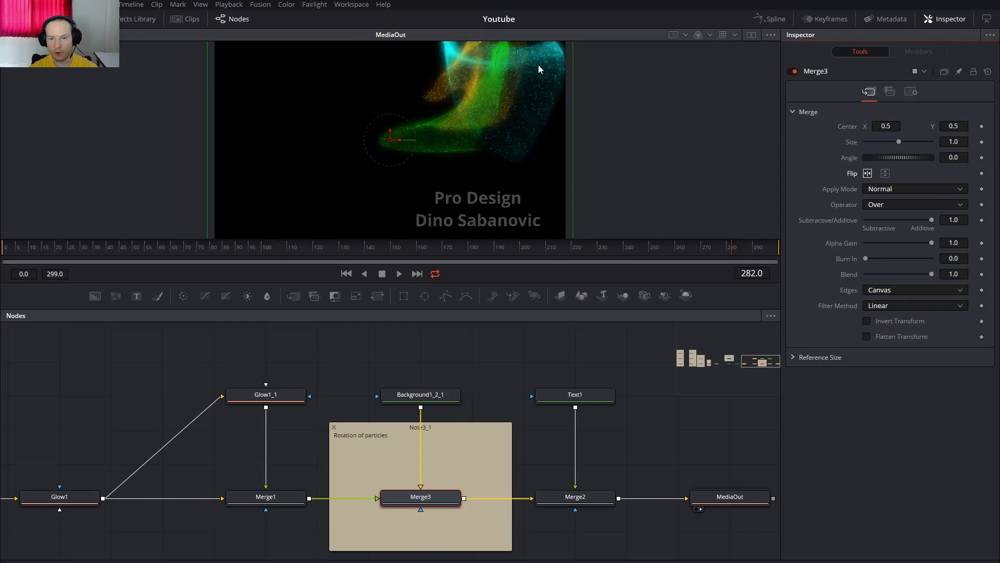
left_click(886, 174)
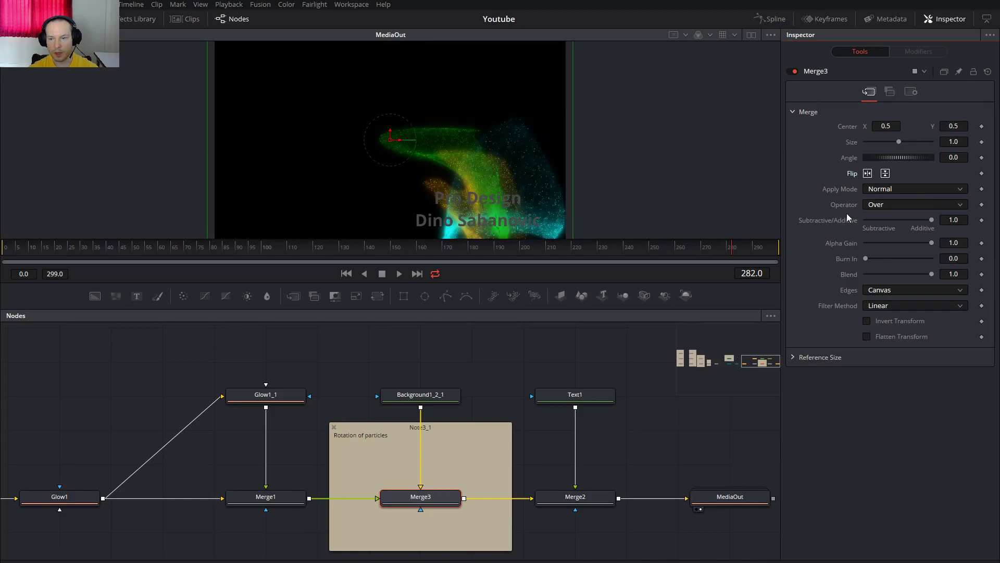
Reseed pTurbulence1_1 to generate a different particle shape.
left_click_drag(355, 394, 713, 408)
left_click_drag(47, 455, 762, 413)
left_click_drag(119, 439, 430, 454)
left_click_drag(232, 427, 187, 430)
left_click(309, 386)
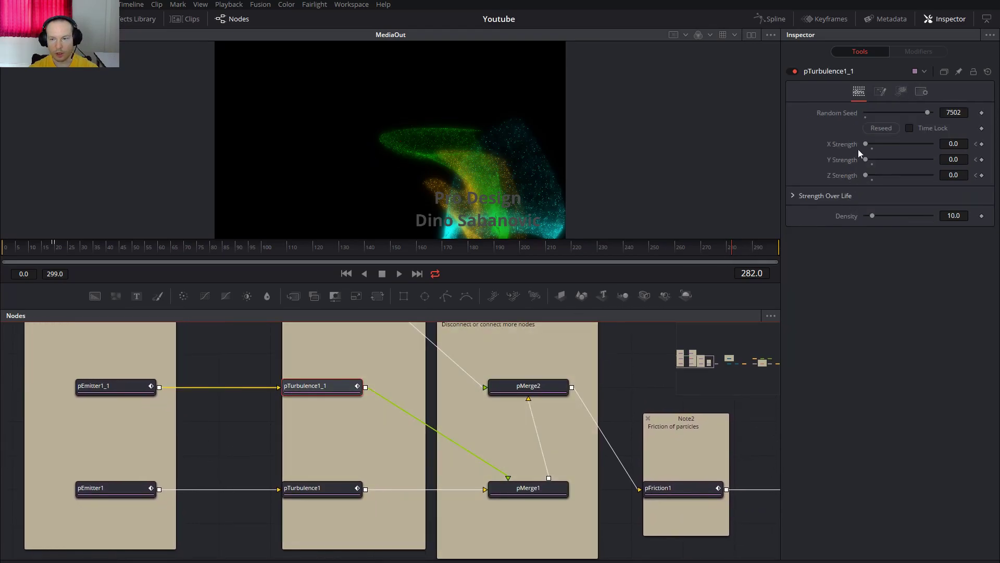
left_click(880, 130)
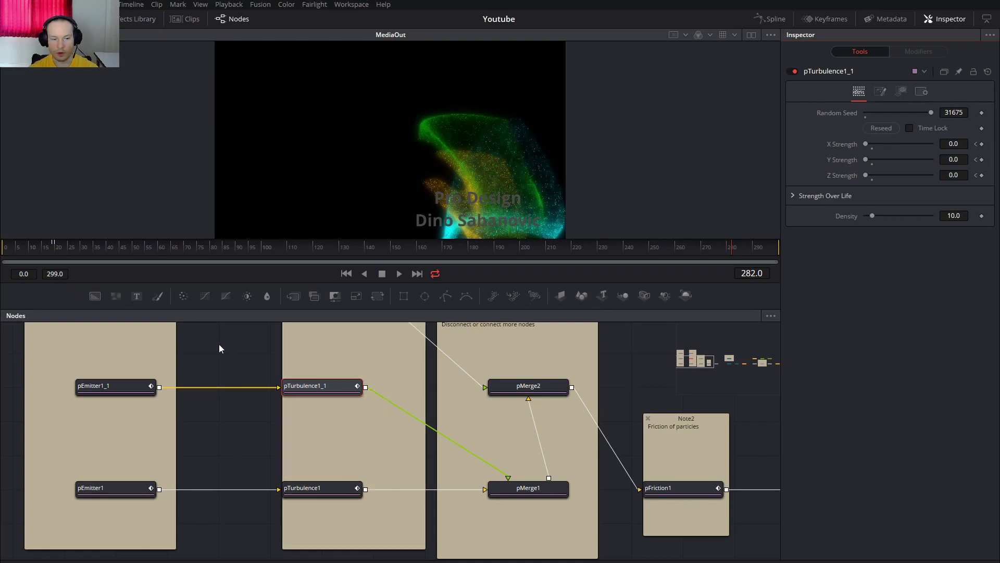
Change the particle style color of pEmitter1_1_1 to magenta with a hue of 0.872.
scroll(219, 348, "up", 3)
scroll(320, 398, "left", 5)
left_click(283, 361)
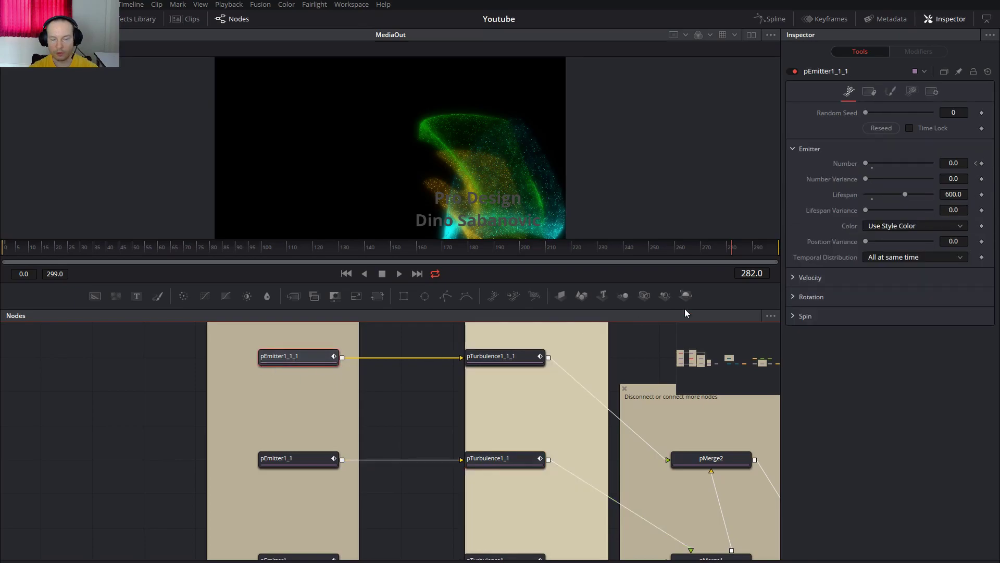
left_click(890, 92)
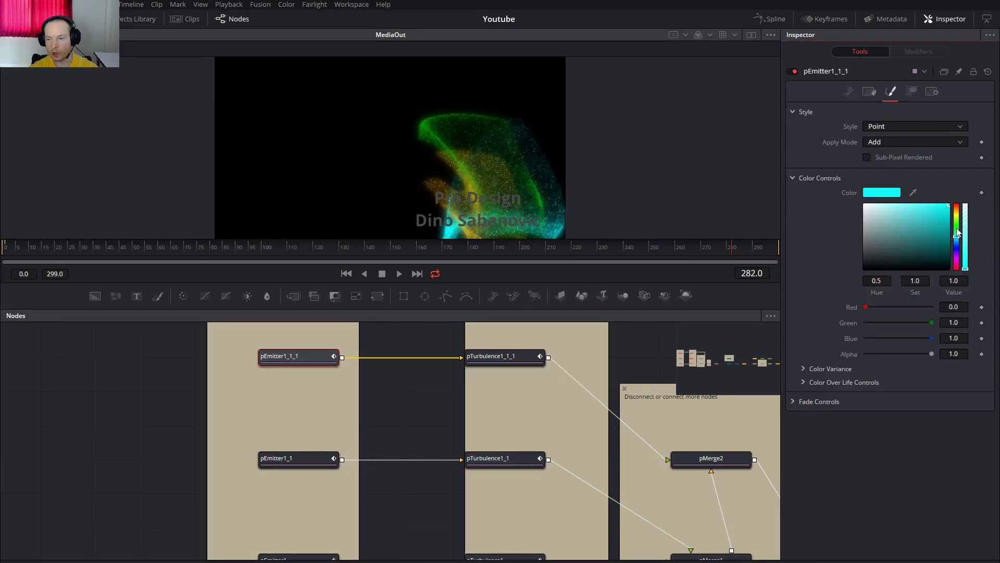
left_click(957, 260)
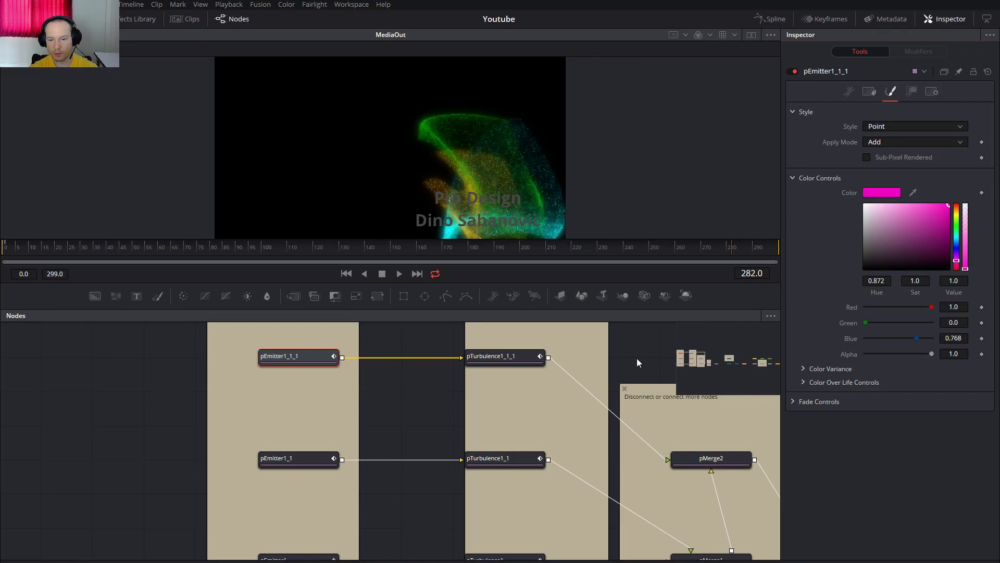
Turn off the vertical and horizontal flip of Merge3.
left_click_drag(652, 364, 125, 359)
left_click_drag(638, 456, 143, 331)
left_click_drag(544, 417, 368, 427)
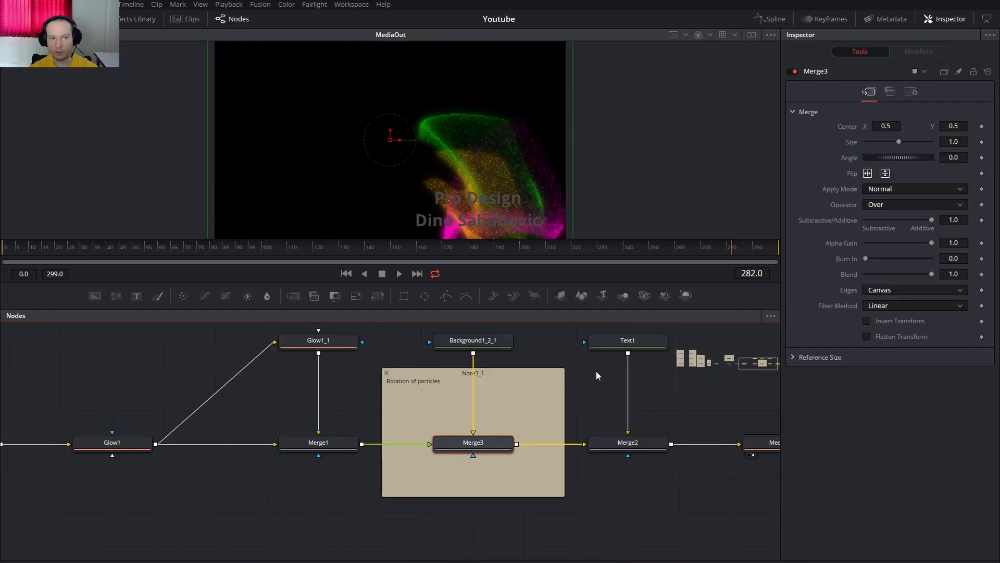
left_click(885, 173)
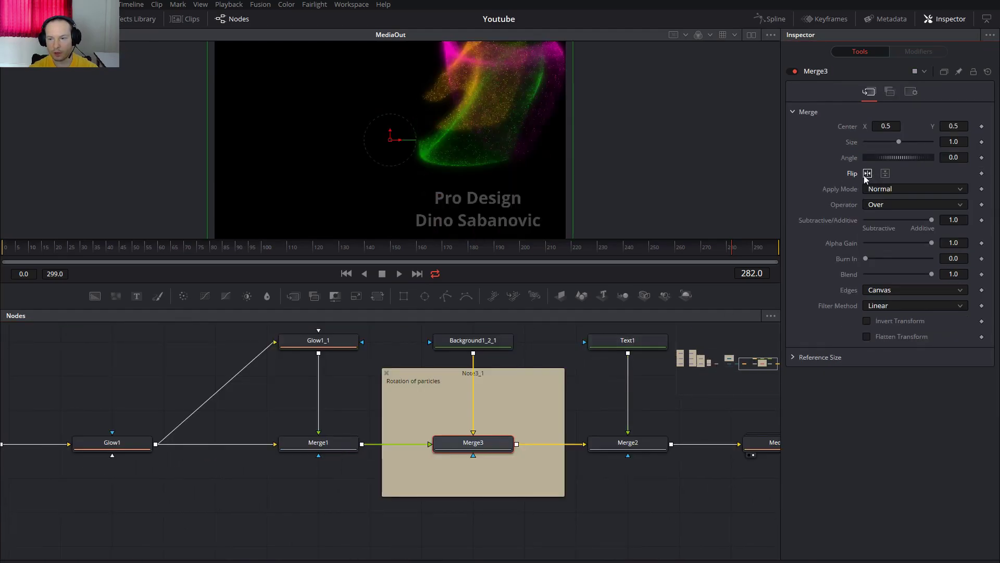
left_click(868, 173)
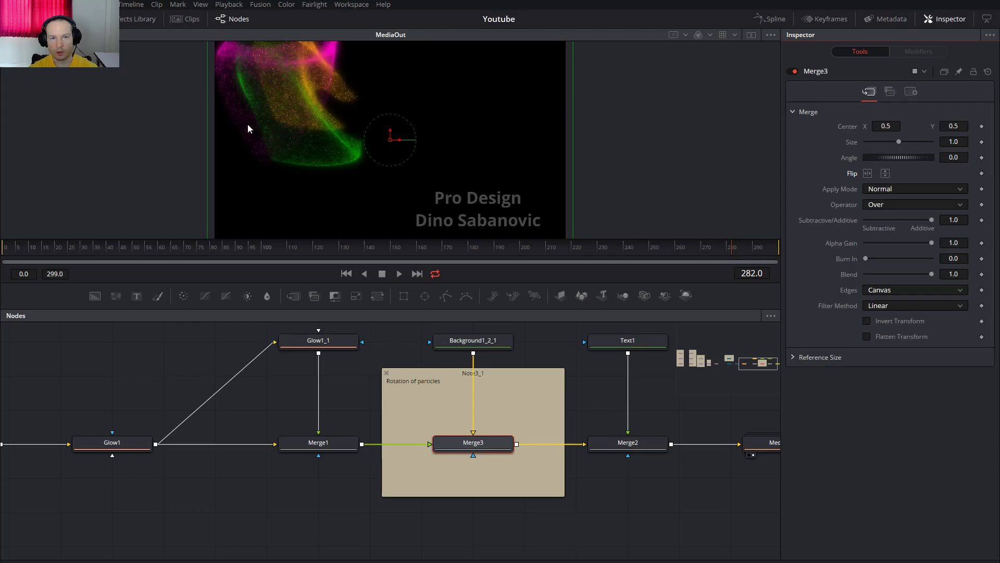
Delete all nodes of the template from the composition, leaving only MediaOut.
middle_click(720, 502)
left_click_drag(643, 469, 721, 529)
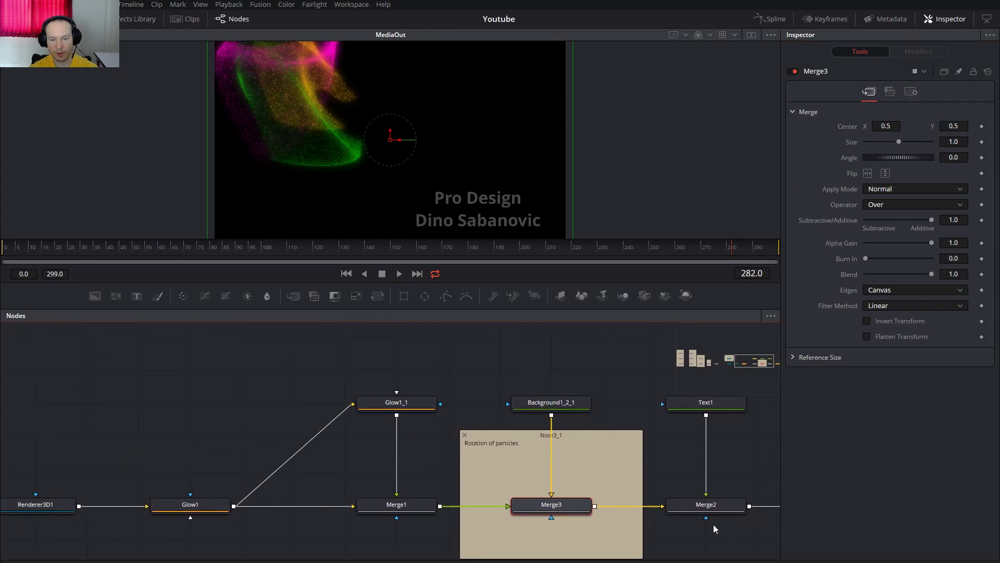
scroll(345, 419, "down", 4)
left_click_drag(305, 408, 488, 405)
key("ctrl+a")
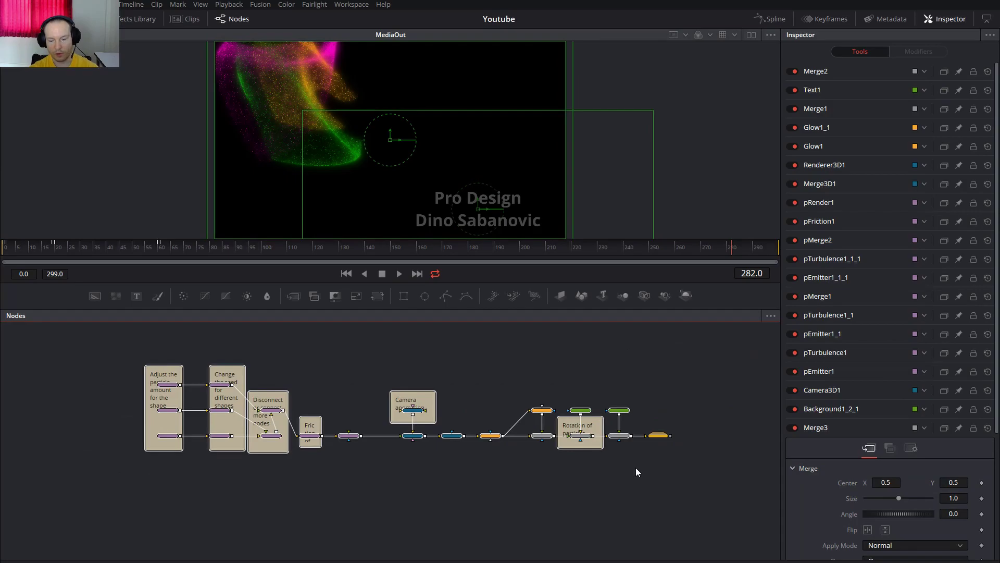
key("Delete")
Add the AbstractIntro008RT template from the Design templates to the composition and connect it to MediaOut.
left_click(135, 20)
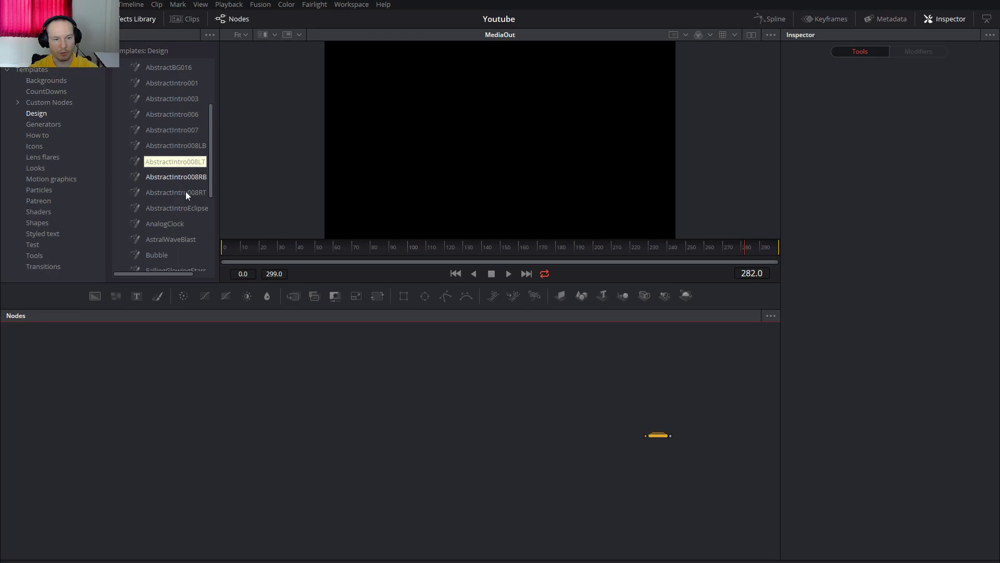
left_click_drag(189, 192, 220, 218)
left_click_drag(496, 424, 652, 435)
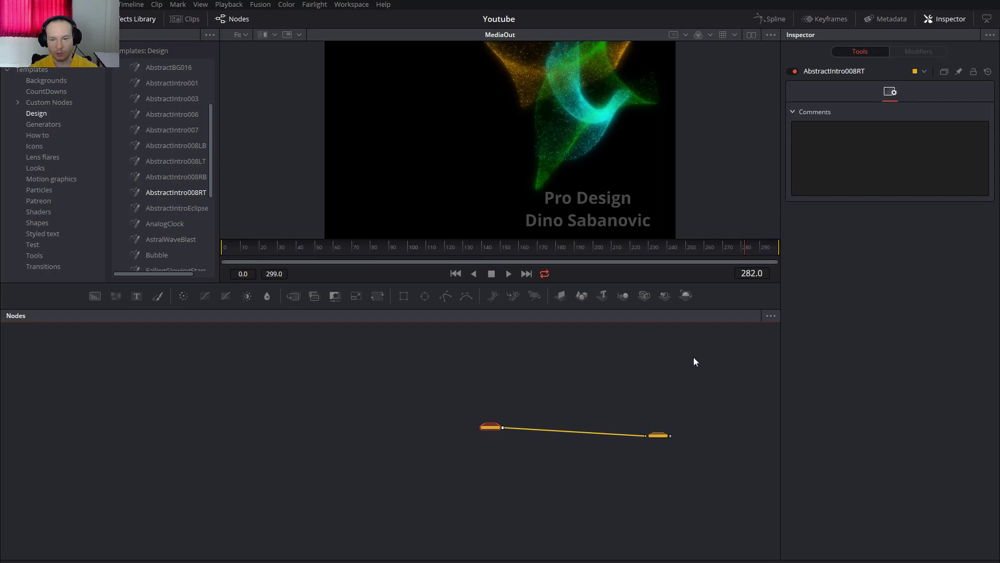
left_click_drag(708, 367, 593, 365)
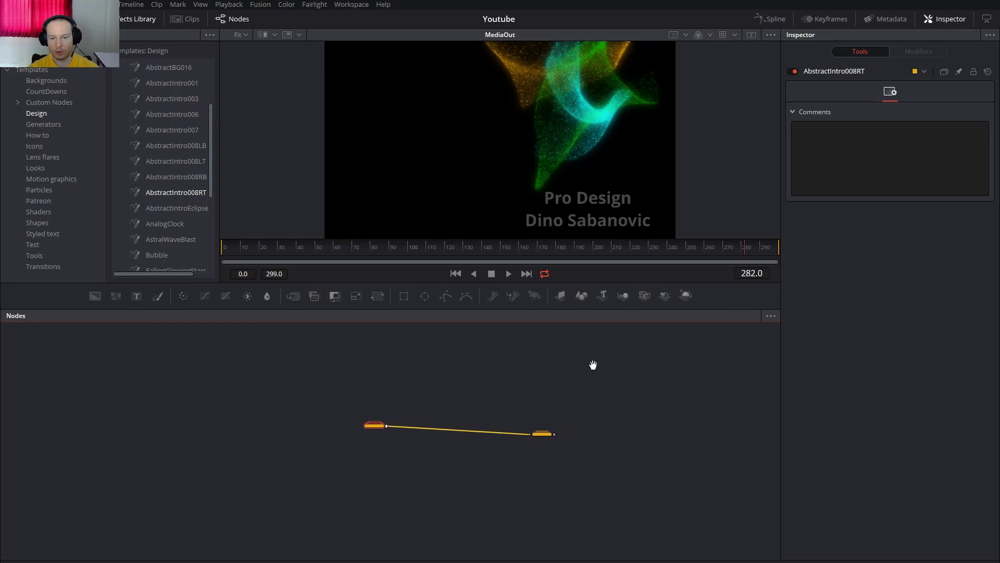